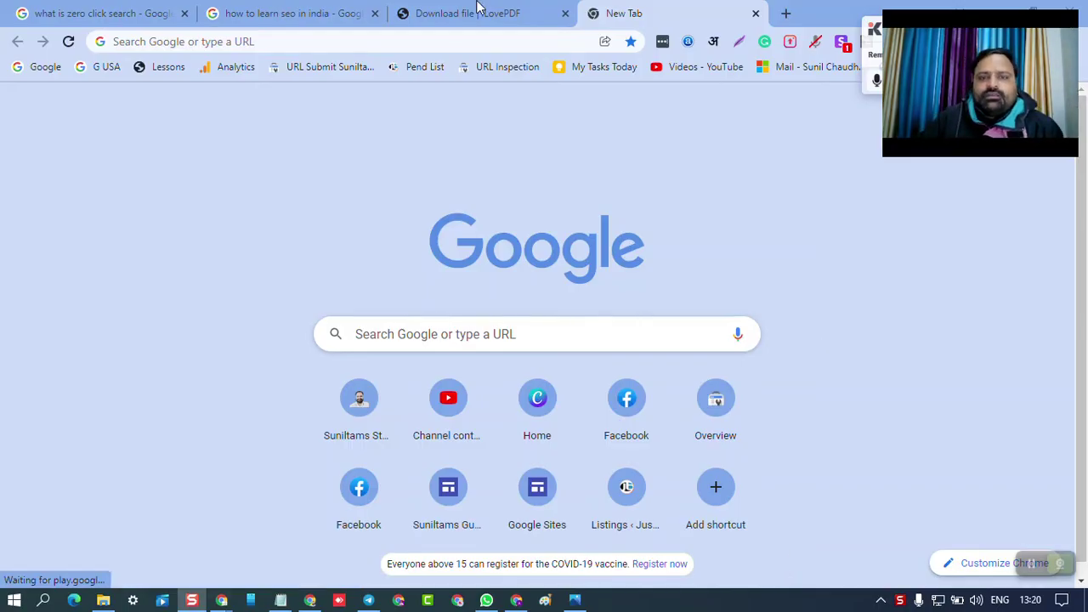
# Go to sites.google.com in Chrome to reach the Google Sites home page
pyautogui.click(308, 42)
pyautogui.write('sites.')
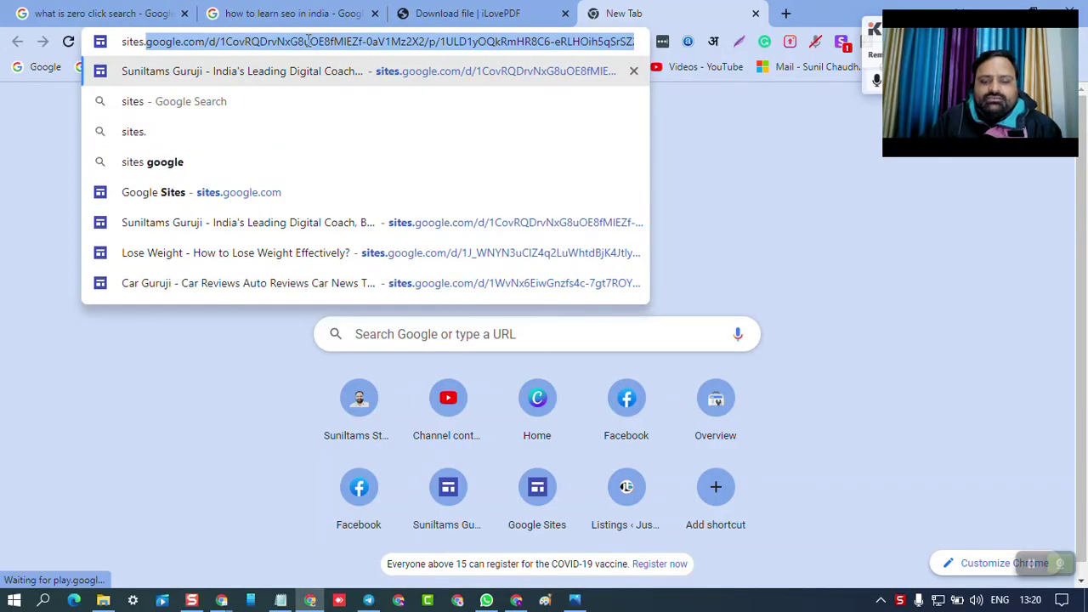
pyautogui.write('google.com')
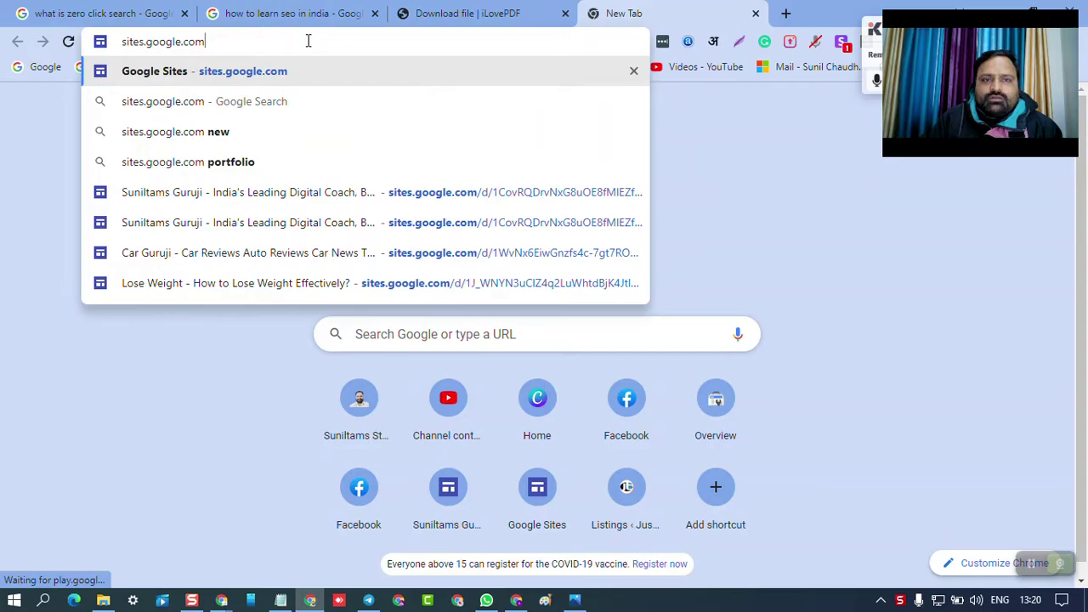
pyautogui.press('Return')
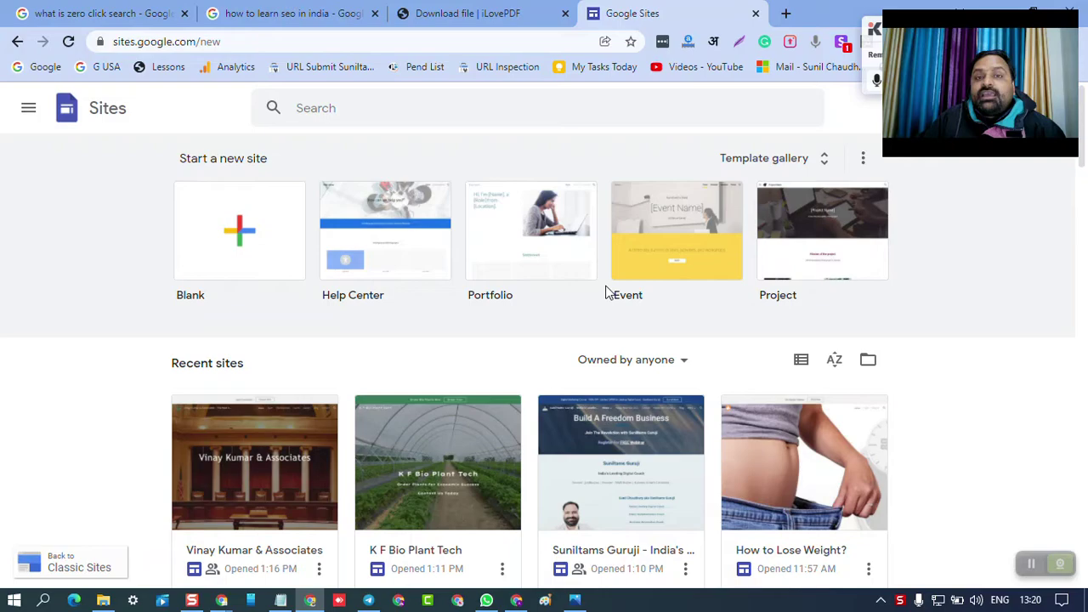
pyautogui.scroll(-2, 606, 292)
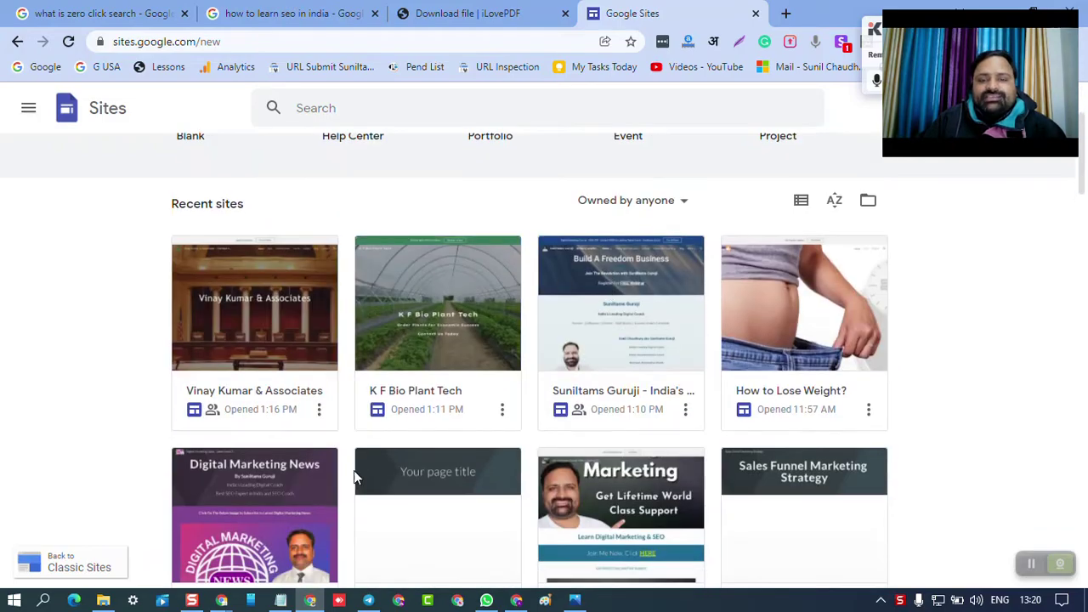
pyautogui.scroll(-4, 732, 494)
pyautogui.scroll(-4, 768, 422)
pyautogui.scroll(-5, 768, 423)
pyautogui.scroll(-5, 753, 498)
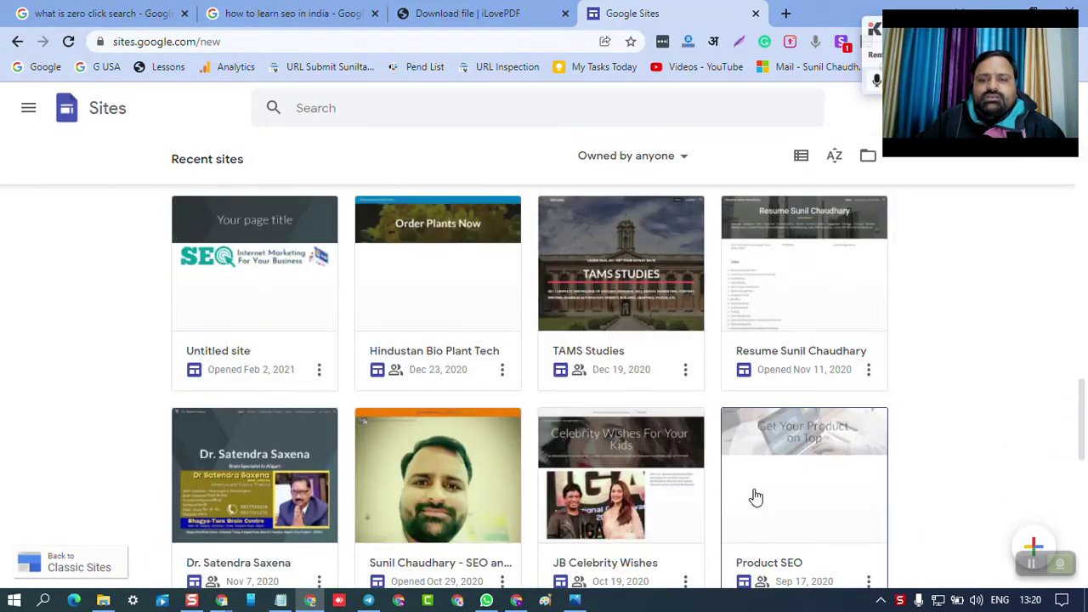
pyautogui.scroll(-5, 697, 527)
pyautogui.scroll(5, 684, 531)
pyautogui.scroll(5, 675, 518)
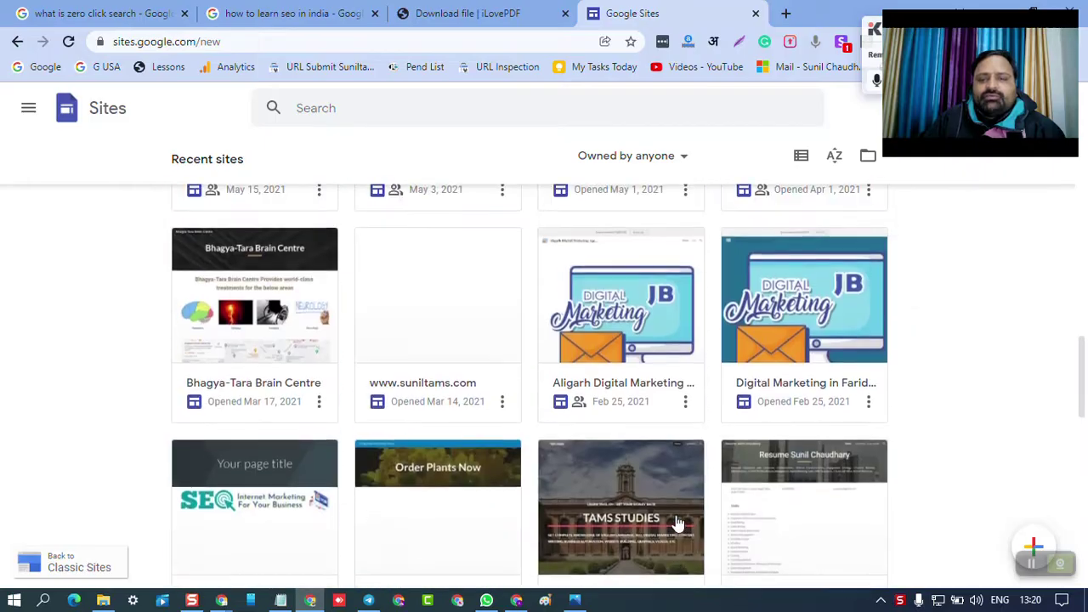
pyautogui.scroll(5, 675, 520)
pyautogui.scroll(3, 629, 432)
pyautogui.scroll(3, 631, 432)
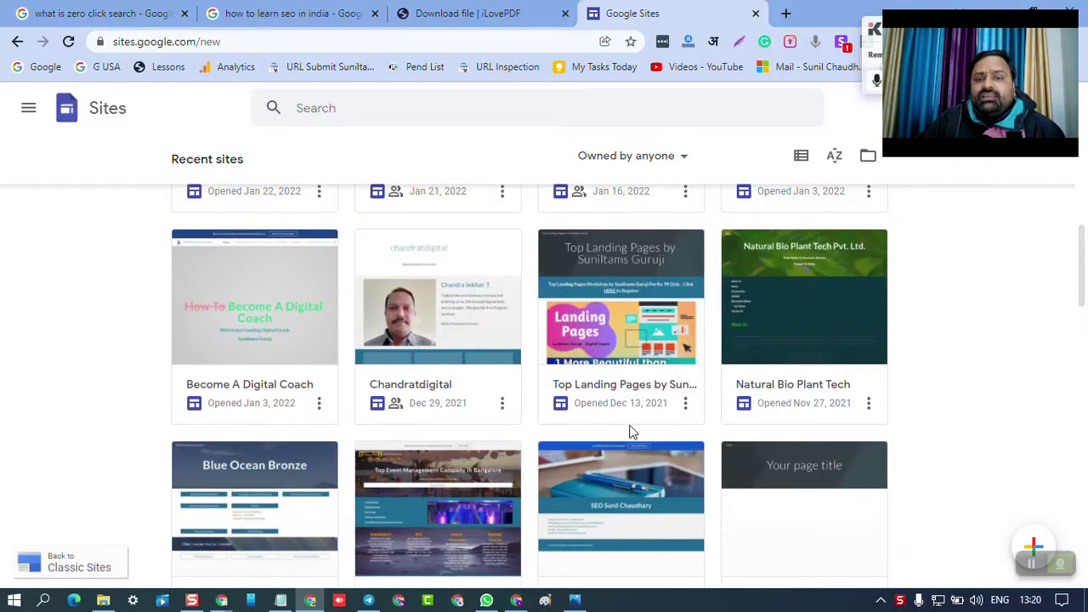
pyautogui.scroll(3, 631, 432)
pyautogui.scroll(3, 510, 449)
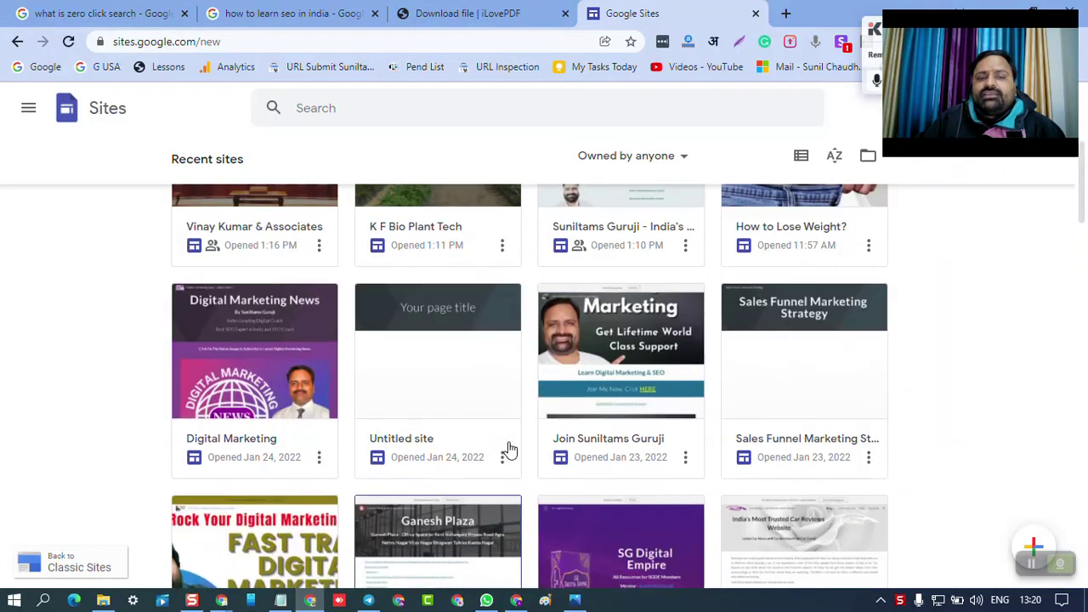
pyautogui.scroll(2, 515, 449)
pyautogui.scroll(1, 518, 448)
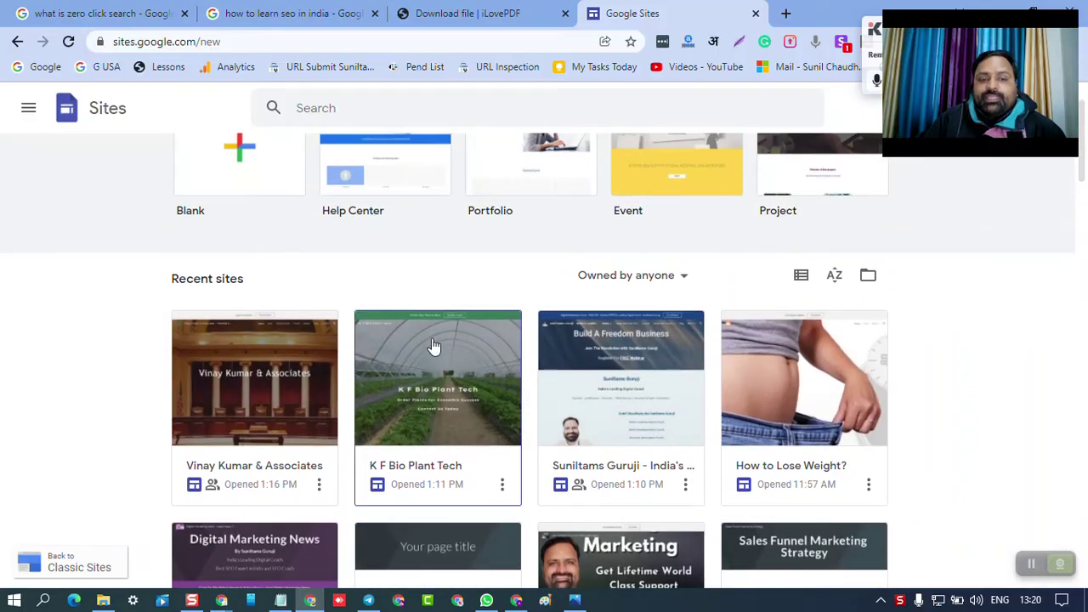
pyautogui.scroll(-2, 760, 340)
pyautogui.scroll(1, 238, 289)
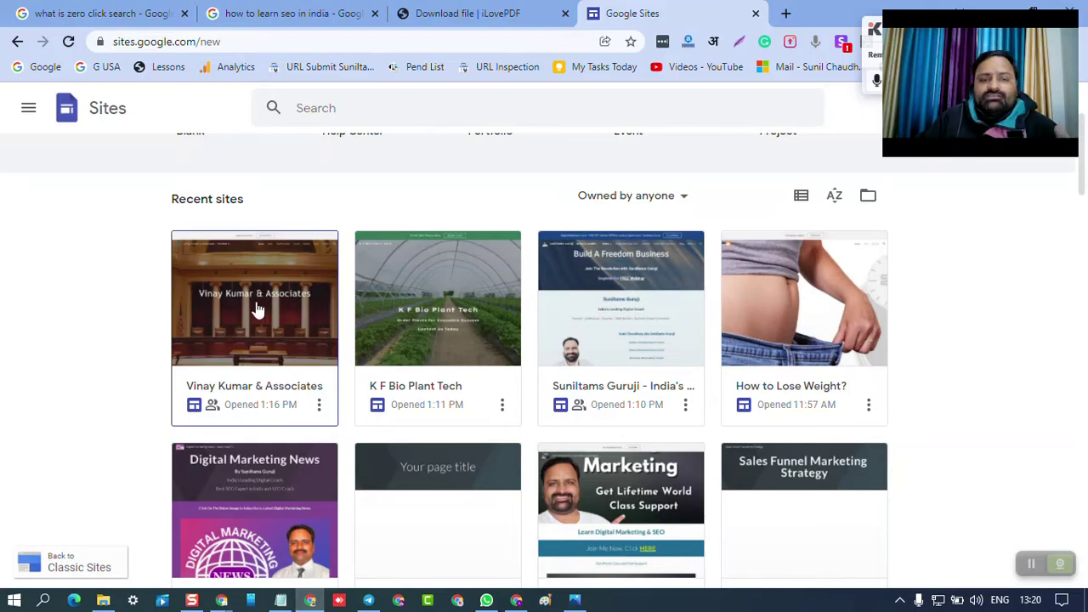
# Open the Vinay Kumar & Associates site from Recent sites in the editor
pyautogui.click(258, 310)
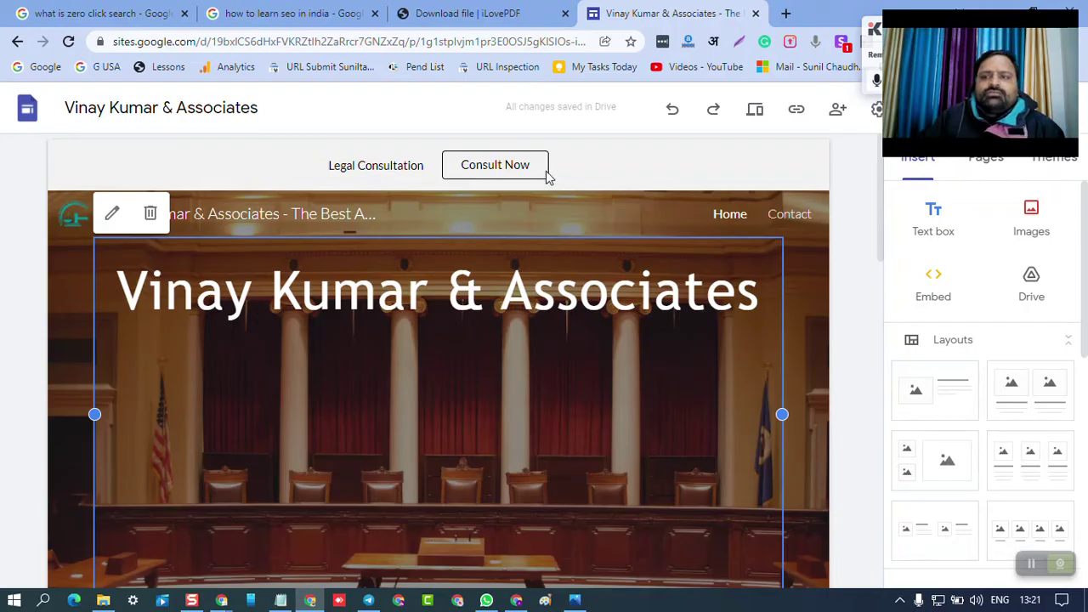
pyautogui.moveTo(983, 98)
pyautogui.mouseDown()
pyautogui.moveTo(238, 551)
pyautogui.moveTo(108, 520)
pyautogui.mouseUp()
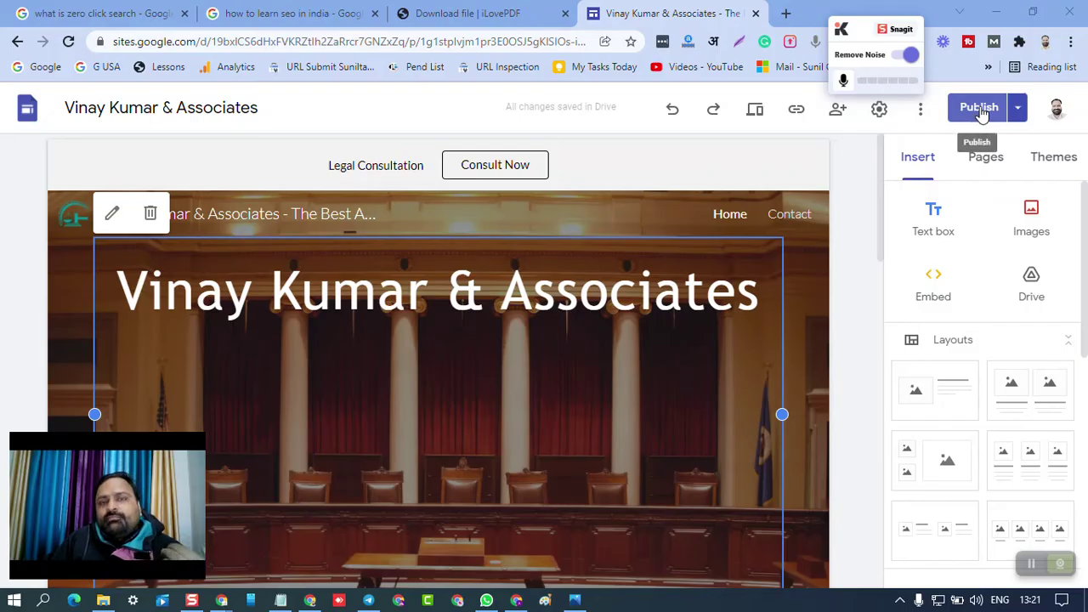
pyautogui.scroll(-1, 728, 251)
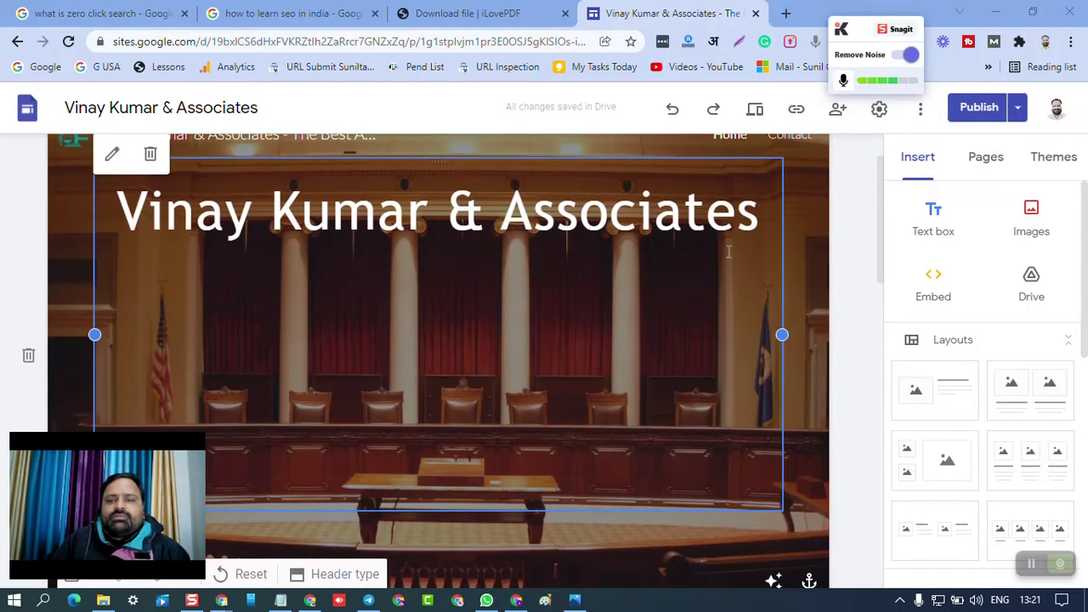
# Add a 'test test test' line beneath the Vinay Kumar & Associates header title
pyautogui.click(763, 222)
pyautogui.press('Return')
pyautogui.write('test test')
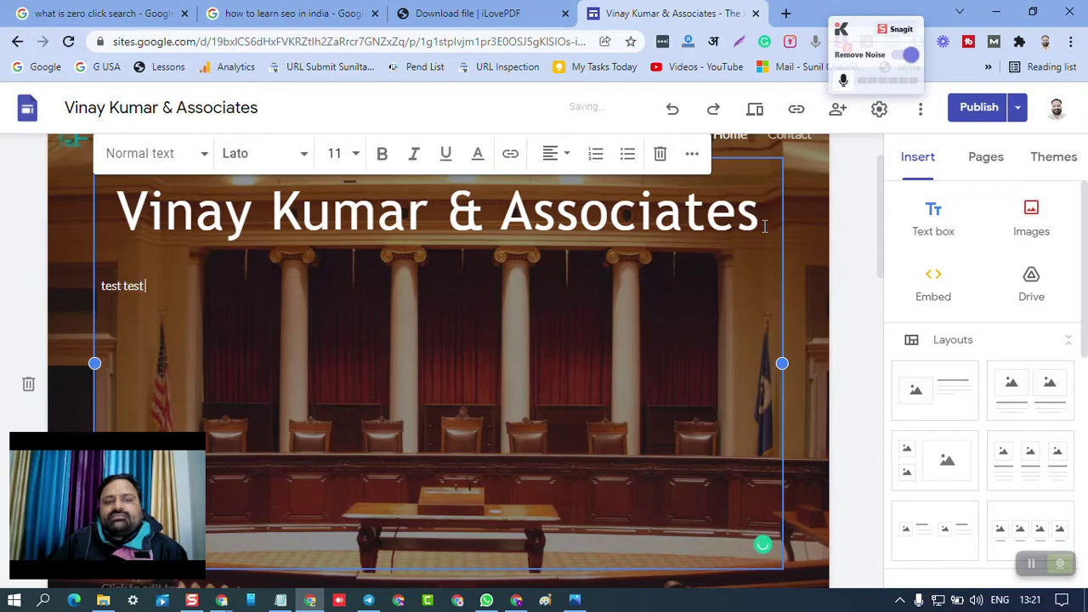
pyautogui.write('test')
pyautogui.click(823, 279)
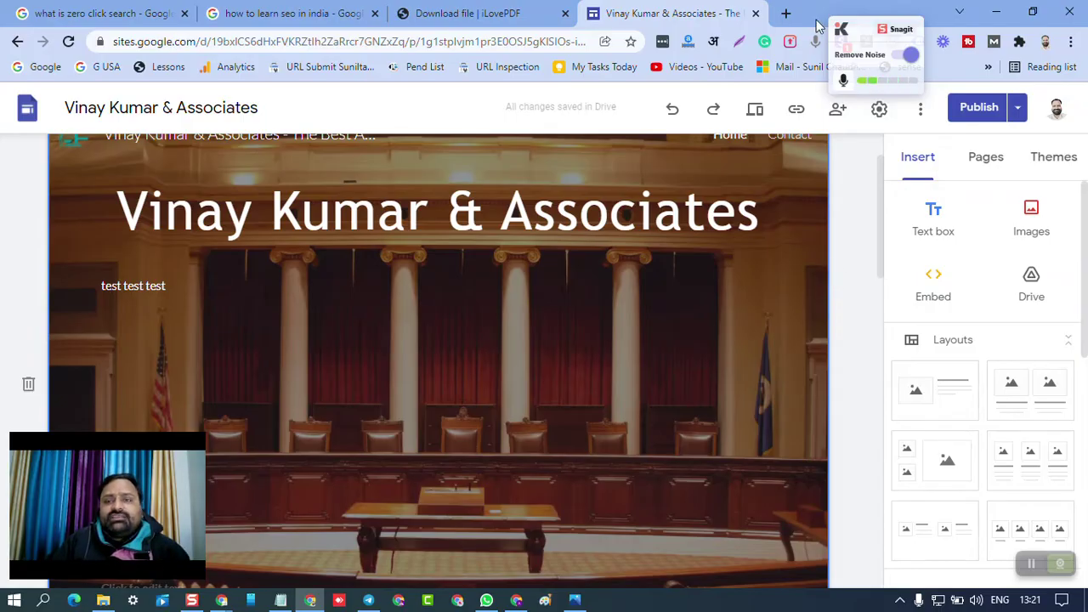
# Close the editor tab and load sites.google.com in a new tab
pyautogui.click(756, 14)
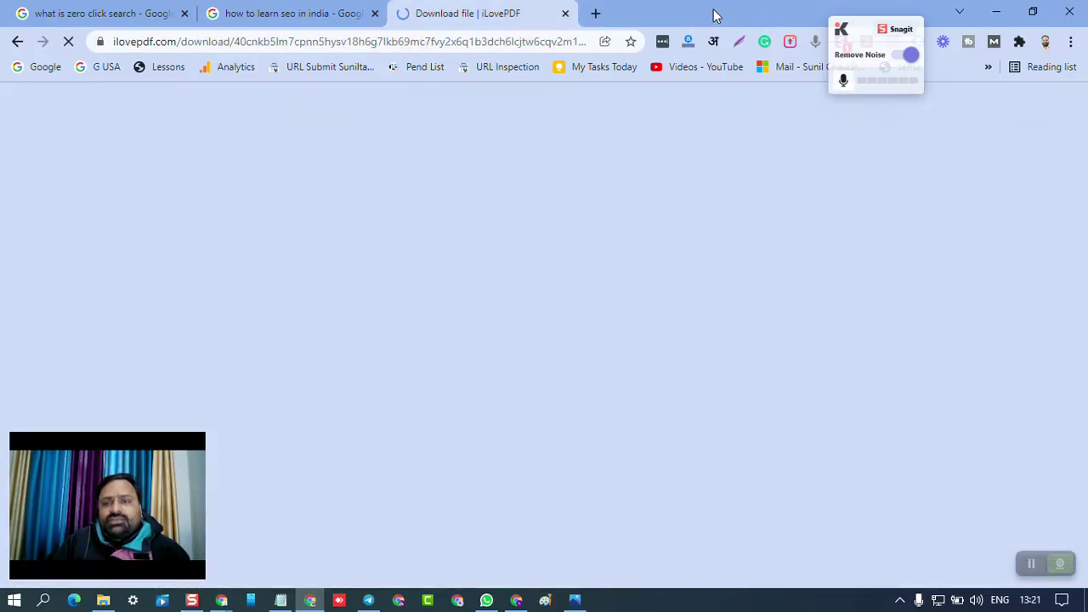
pyautogui.click(598, 13)
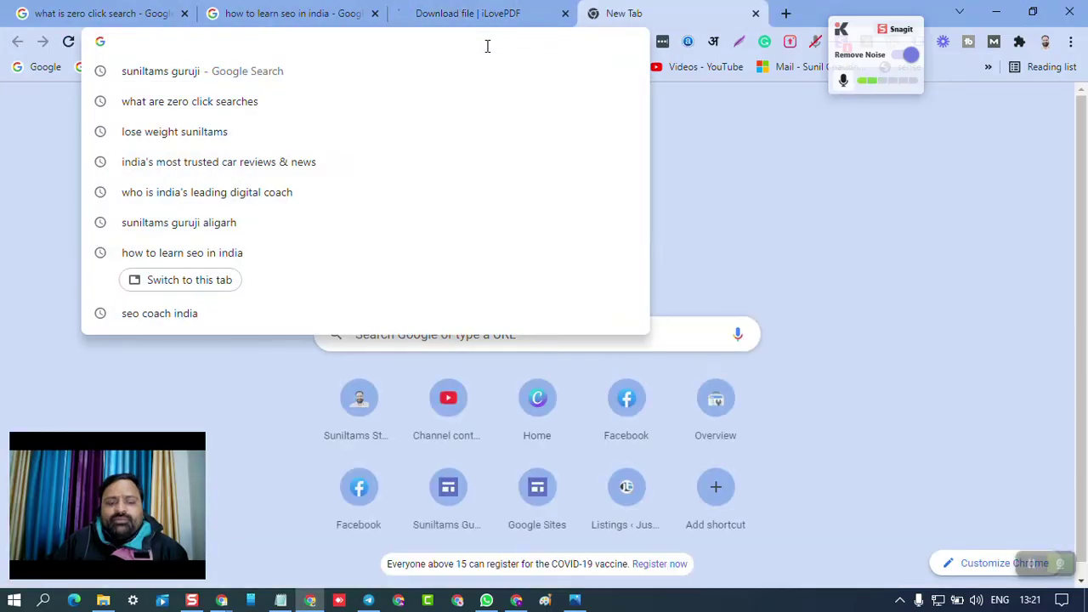
pyautogui.write('sites.')
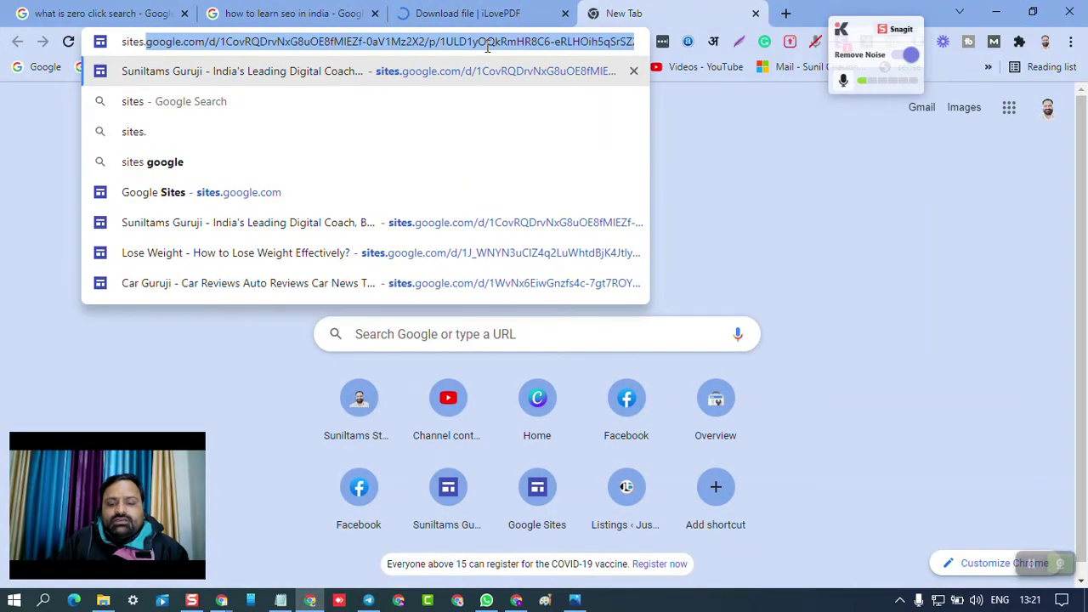
pyautogui.write('google.co')
pyautogui.press('BackSpace')
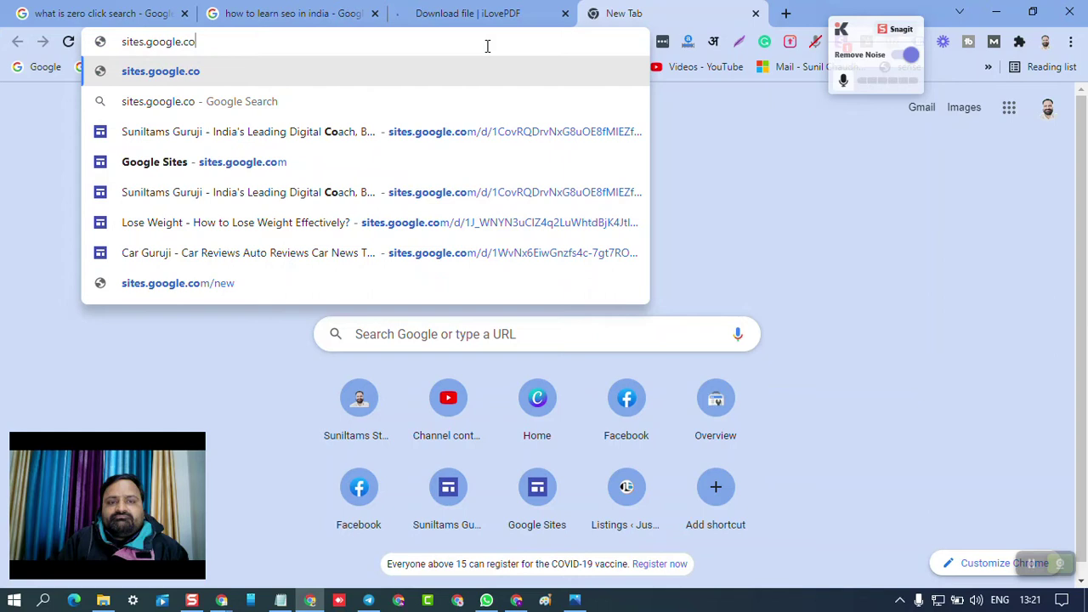
pyautogui.write('m')
pyautogui.press('Return')
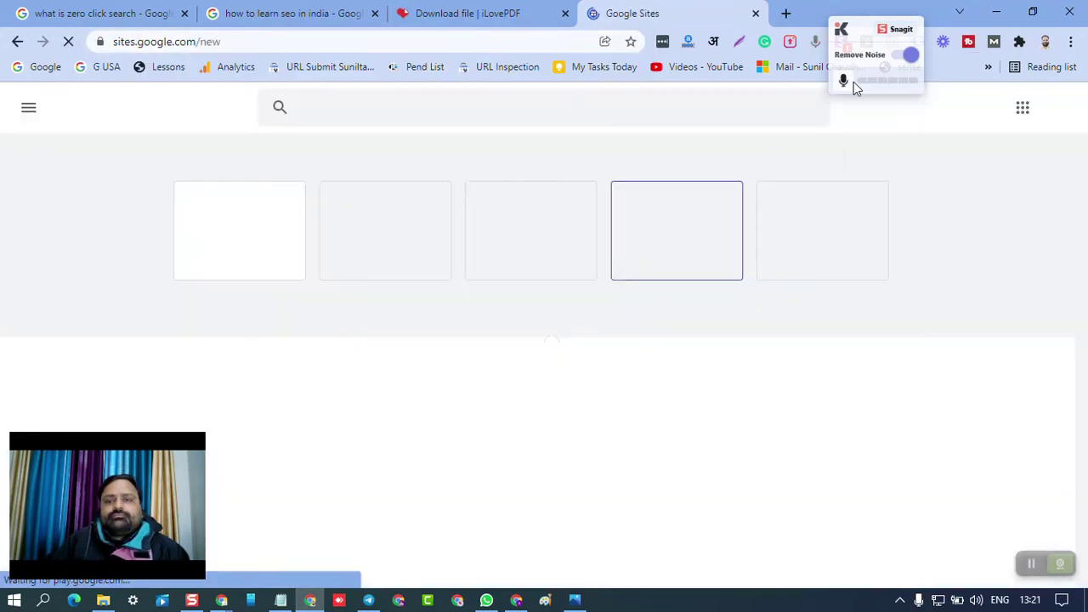
# Reopen the Vinay Kumar & Associates site from the Recent sites list
pyautogui.moveTo(861, 36)
pyautogui.mouseDown()
pyautogui.moveTo(525, 147)
pyautogui.moveTo(29, 366)
pyautogui.mouseUp()
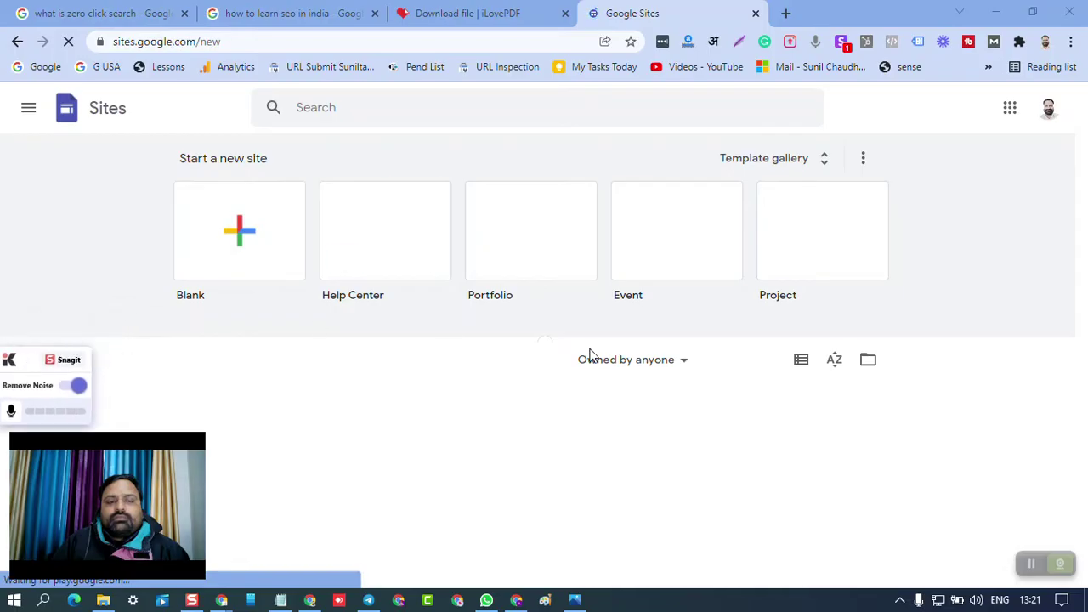
pyautogui.scroll(-2, 422, 471)
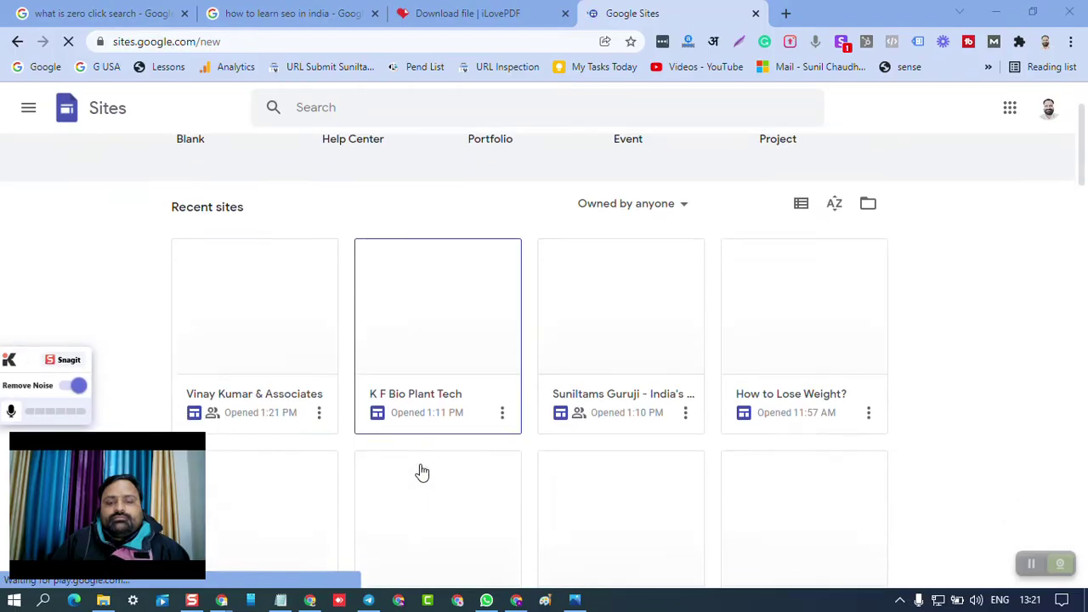
pyautogui.click(250, 305)
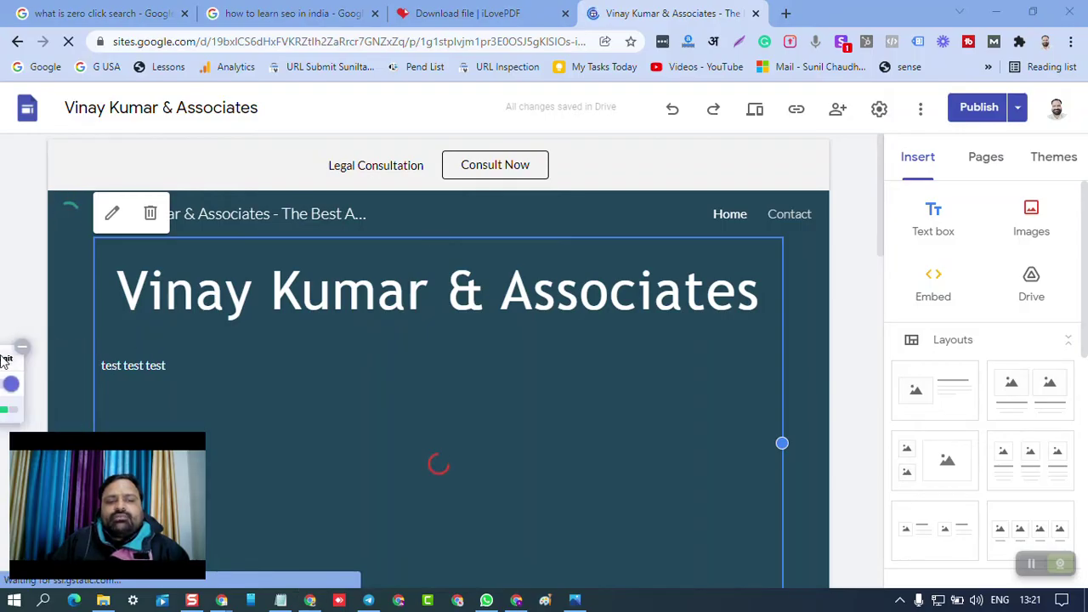
# Copy the published site link and load vinaykumarandassociates.com in a new tab
pyautogui.click(796, 109)
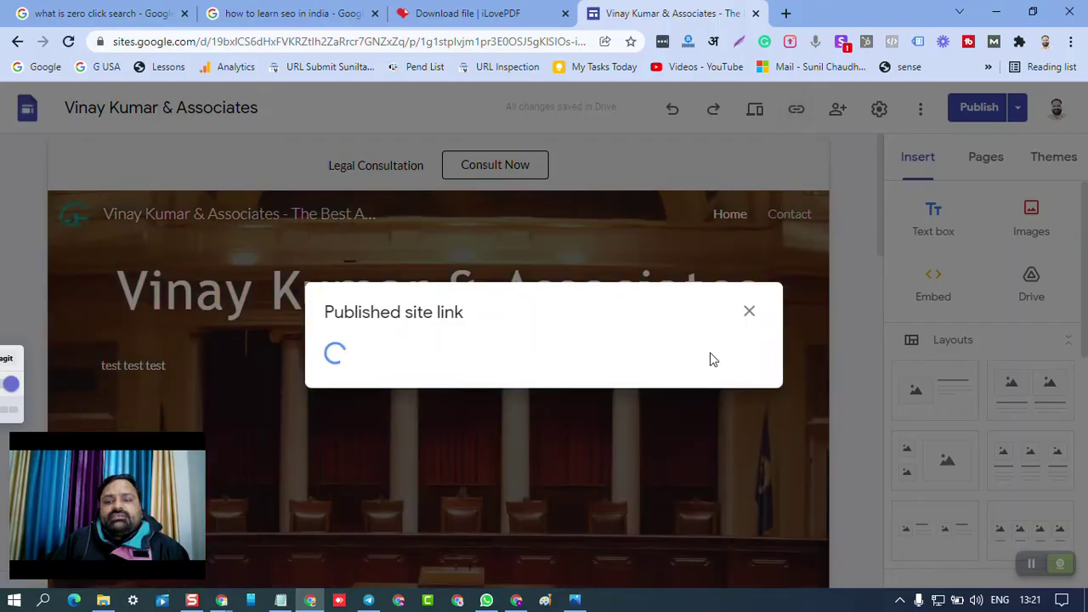
pyautogui.click(720, 345)
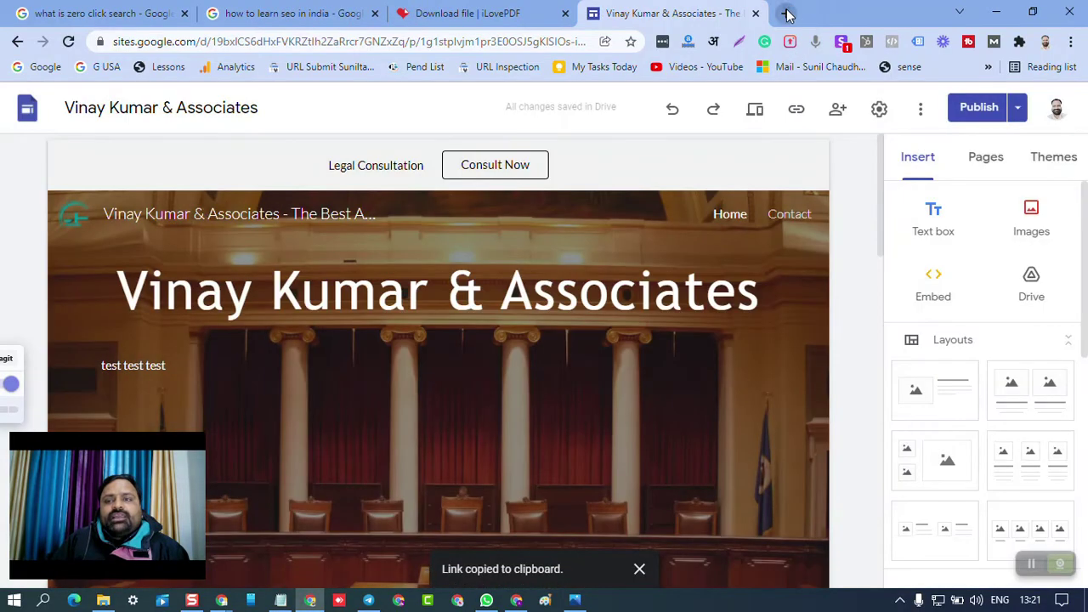
pyautogui.click(785, 12)
pyautogui.hotkey('ctrl', 'v')
pyautogui.press('Return')
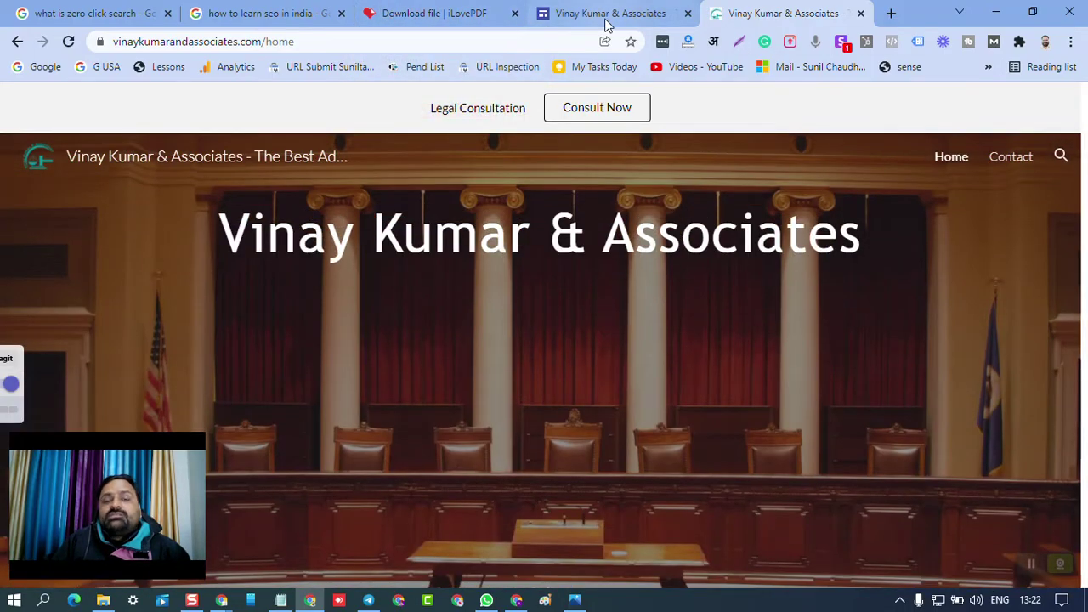
# Back in the editor, delete the 'test test test' header line and review the page
pyautogui.click(605, 21)
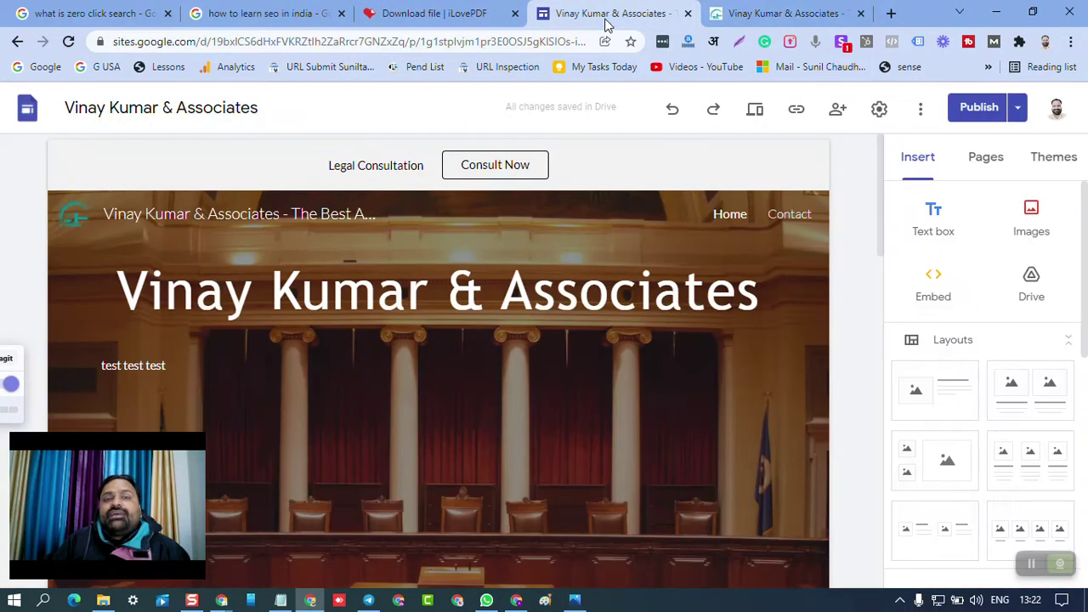
pyautogui.tripleClick(150, 367)
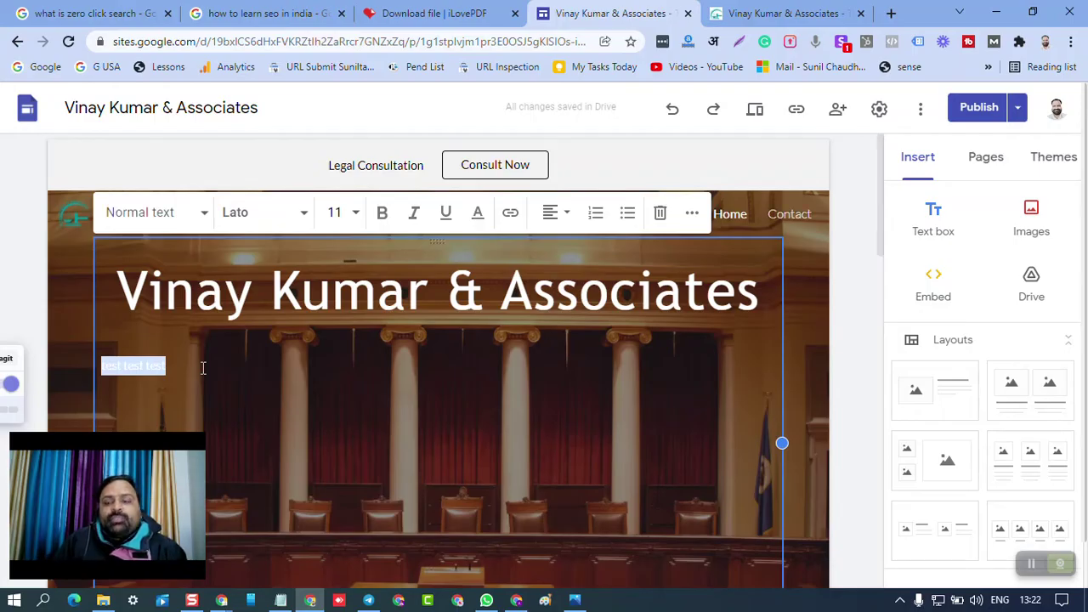
pyautogui.press('Delete')
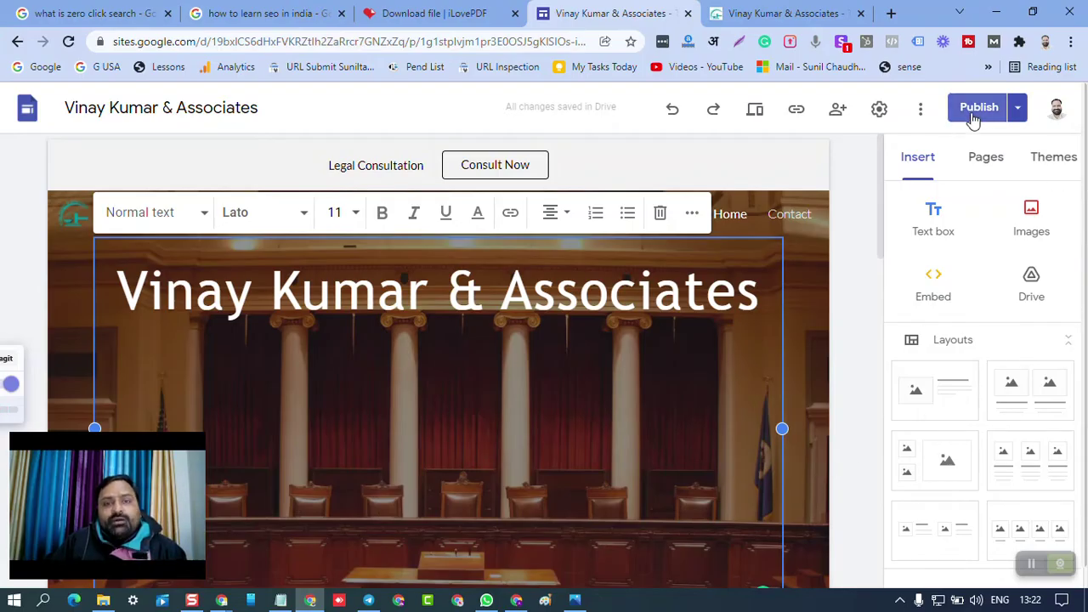
pyautogui.scroll(-4, 770, 395)
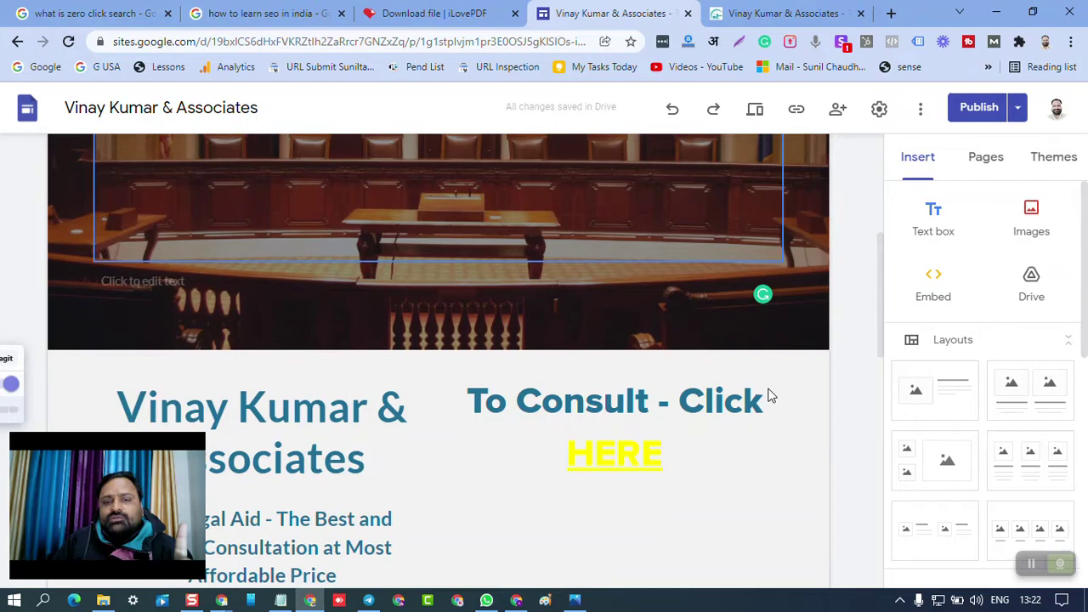
pyautogui.scroll(-3, 769, 396)
pyautogui.scroll(-5, 655, 444)
pyautogui.scroll(6, 502, 493)
pyautogui.scroll(5, 493, 445)
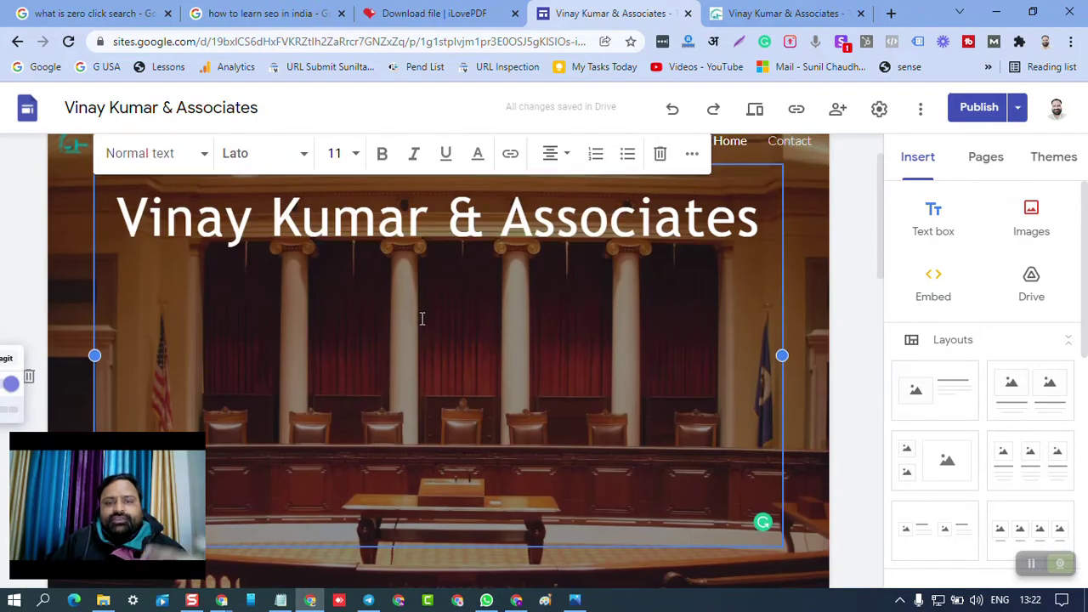
pyautogui.scroll(-5, 422, 318)
pyautogui.scroll(-3, 512, 462)
pyautogui.scroll(3, 515, 466)
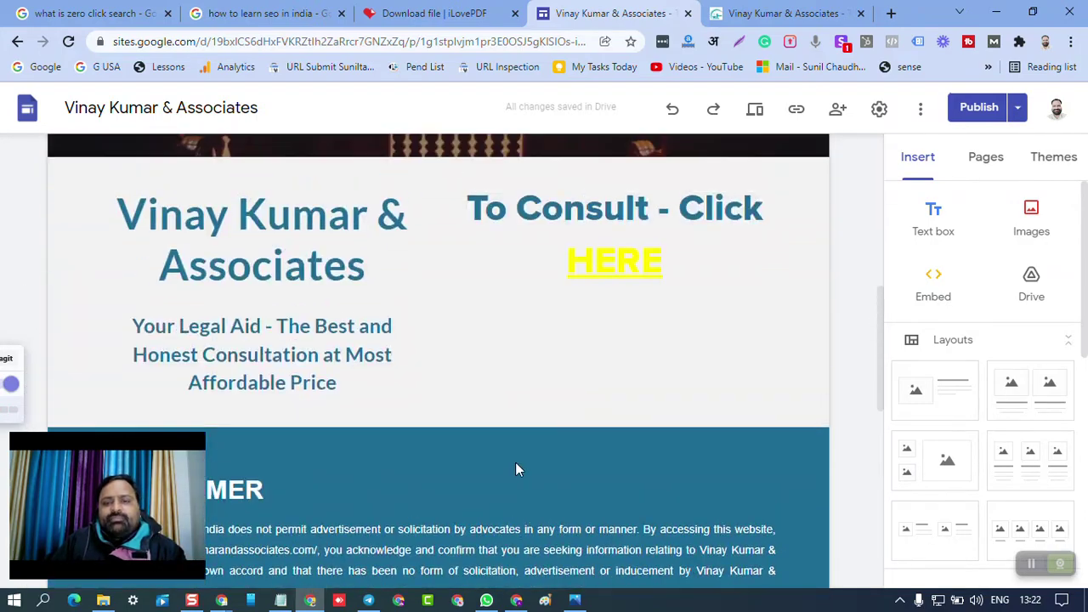
pyautogui.doubleClick(667, 368)
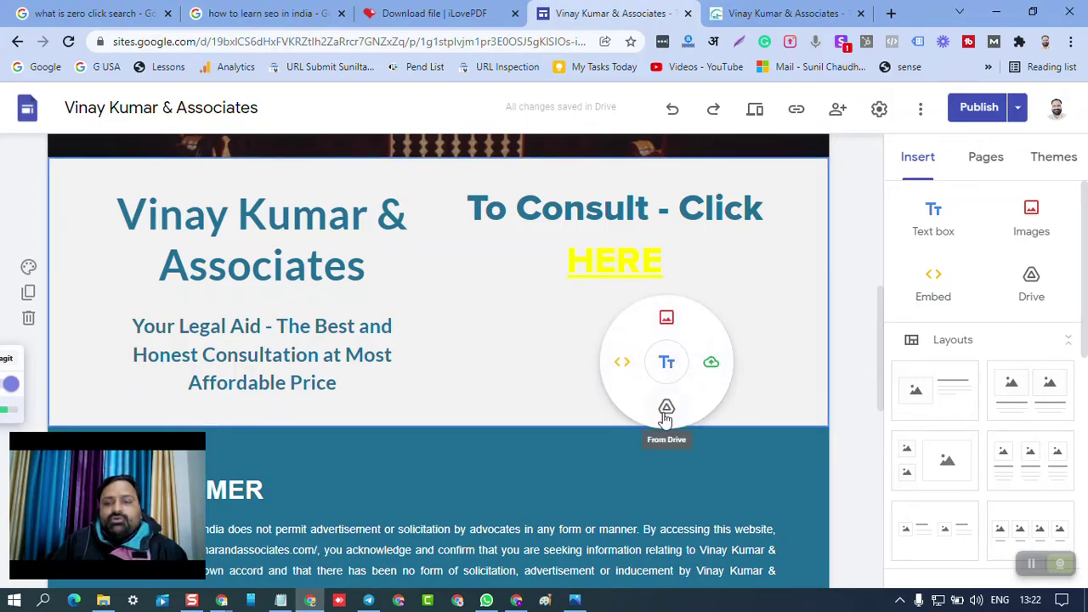
pyautogui.click(840, 360)
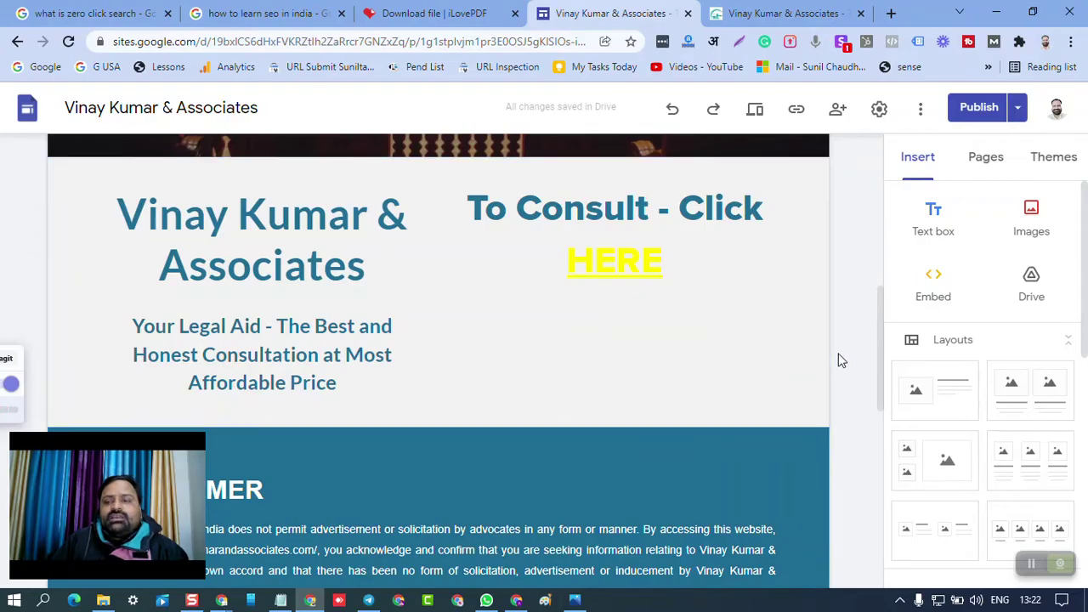
pyautogui.scroll(-3, 982, 357)
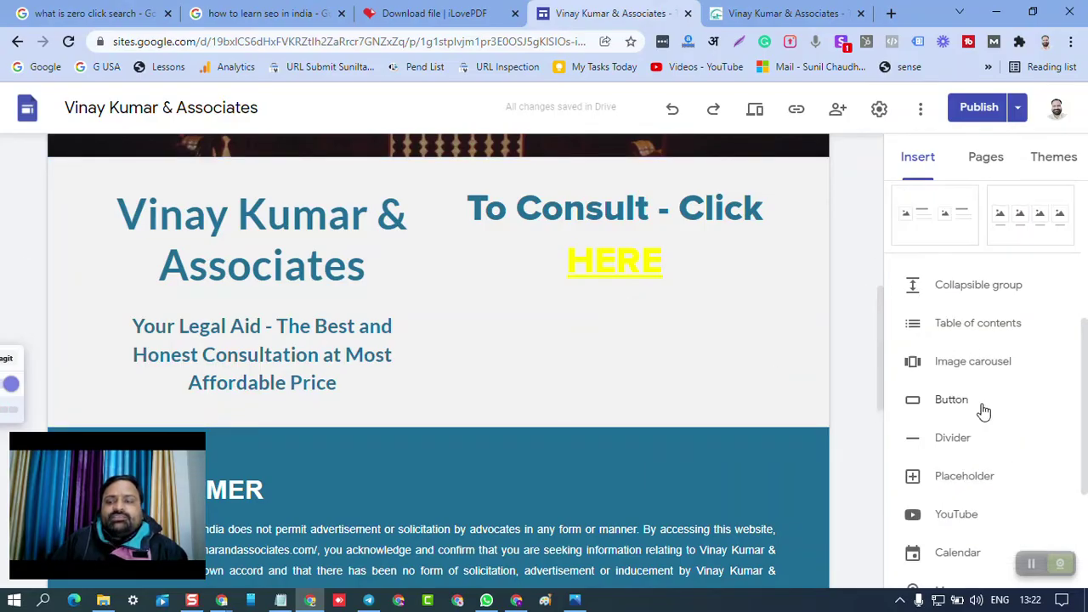
pyautogui.scroll(-3, 976, 450)
pyautogui.scroll(5, 948, 476)
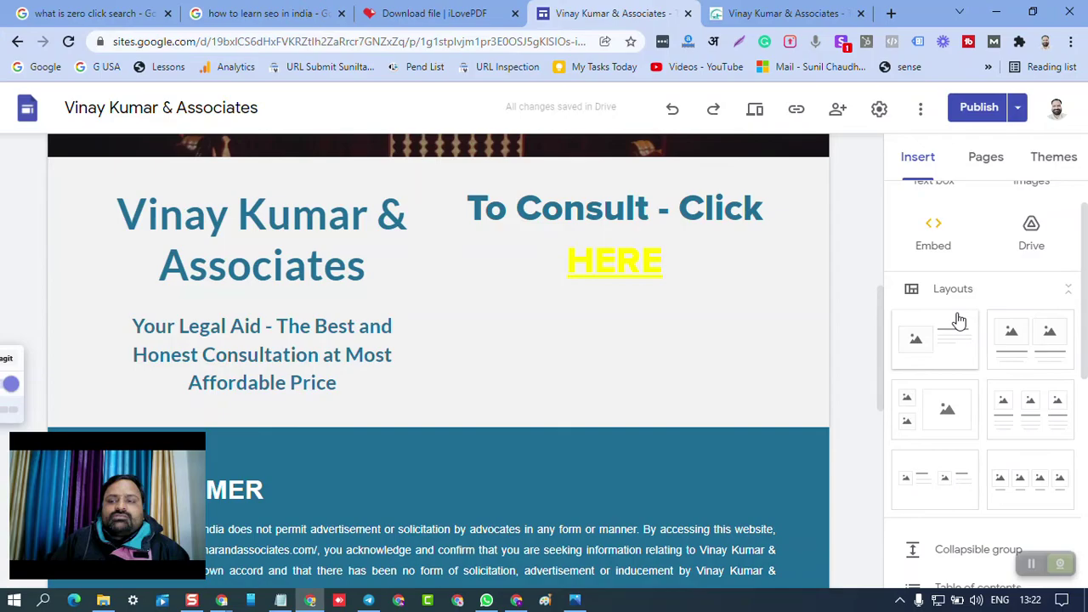
pyautogui.scroll(1, 960, 306)
pyautogui.scroll(-1, 964, 286)
pyautogui.scroll(-5, 965, 357)
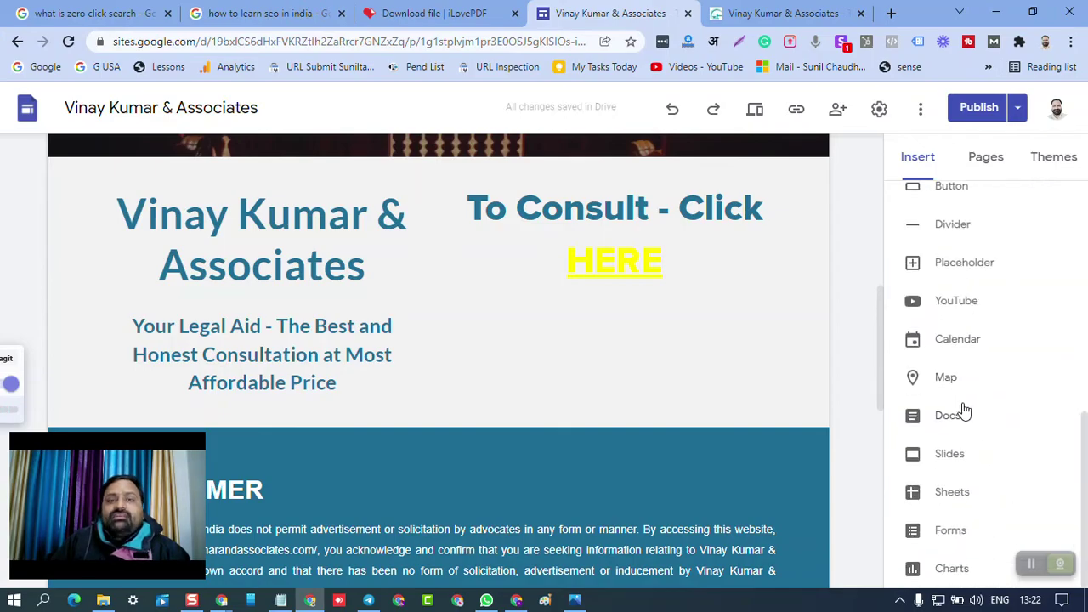
pyautogui.scroll(1, 956, 306)
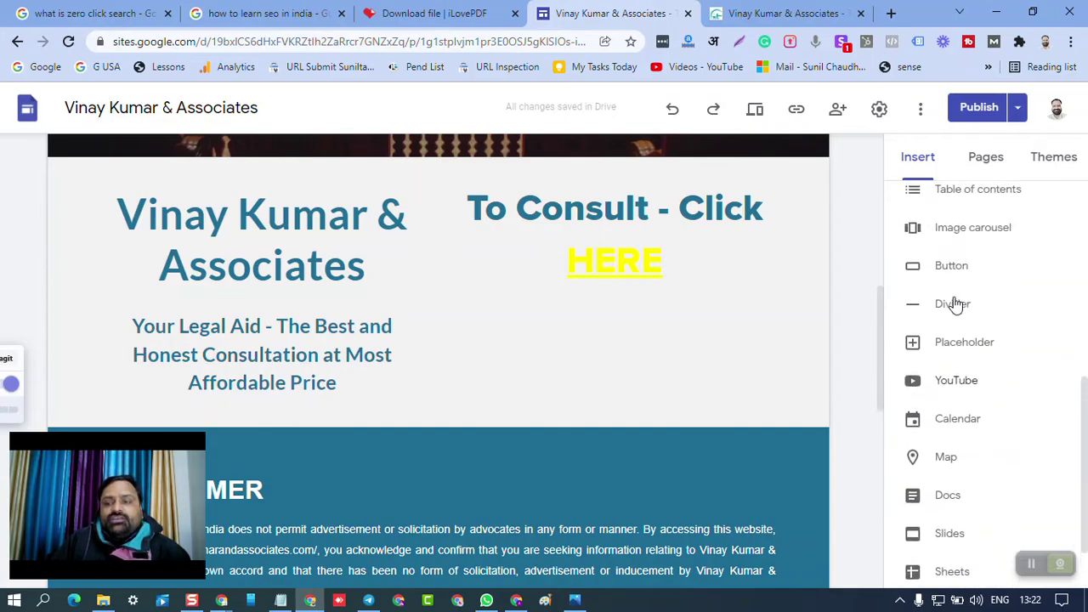
pyautogui.scroll(1, 950, 269)
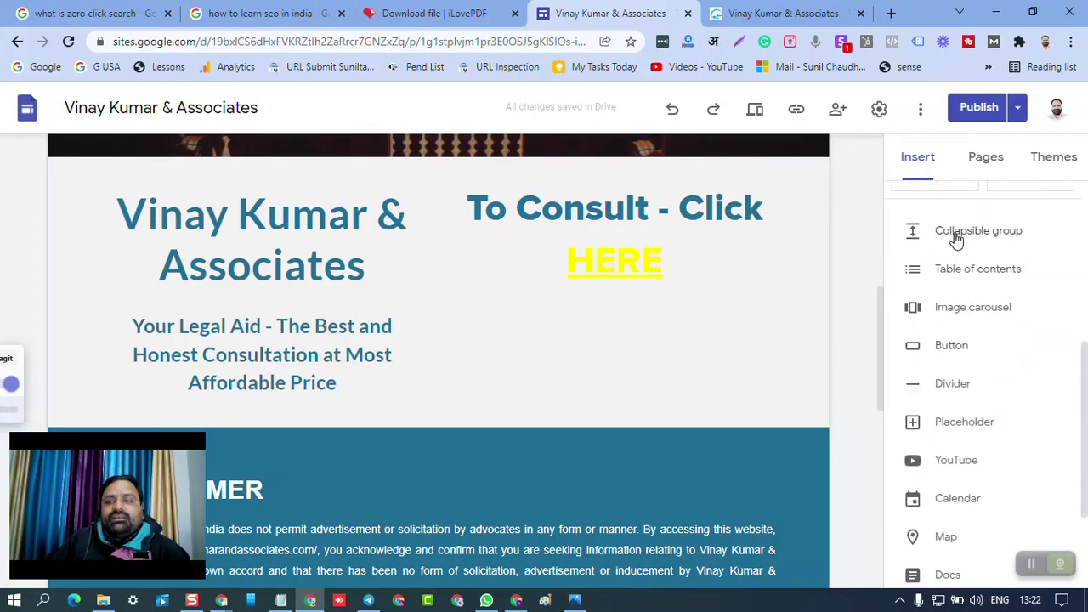
pyautogui.scroll(-2, 954, 281)
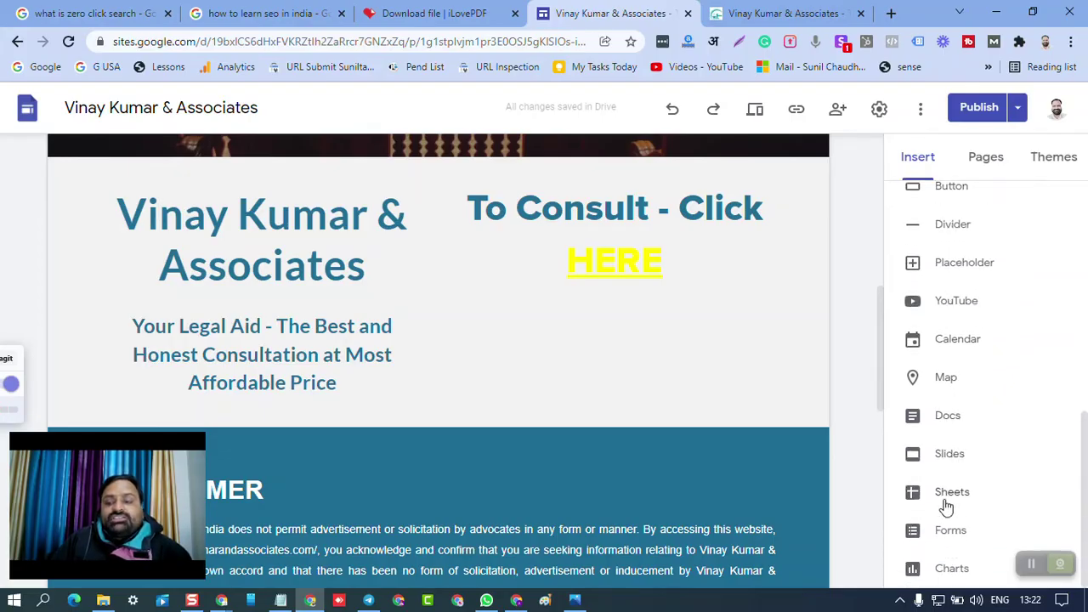
pyautogui.scroll(5, 1000, 527)
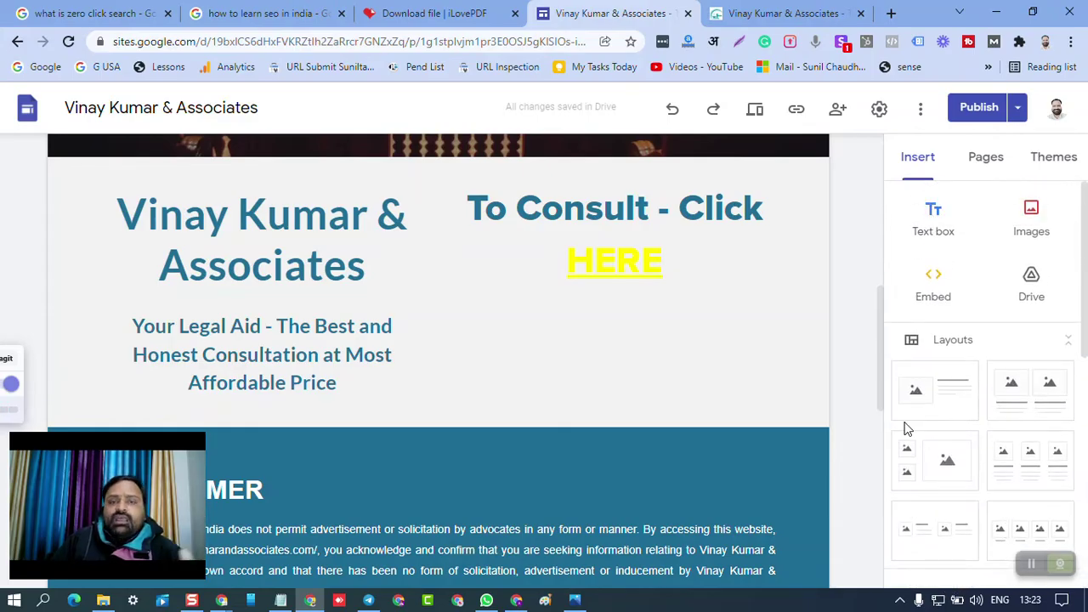
pyautogui.scroll(5, 612, 359)
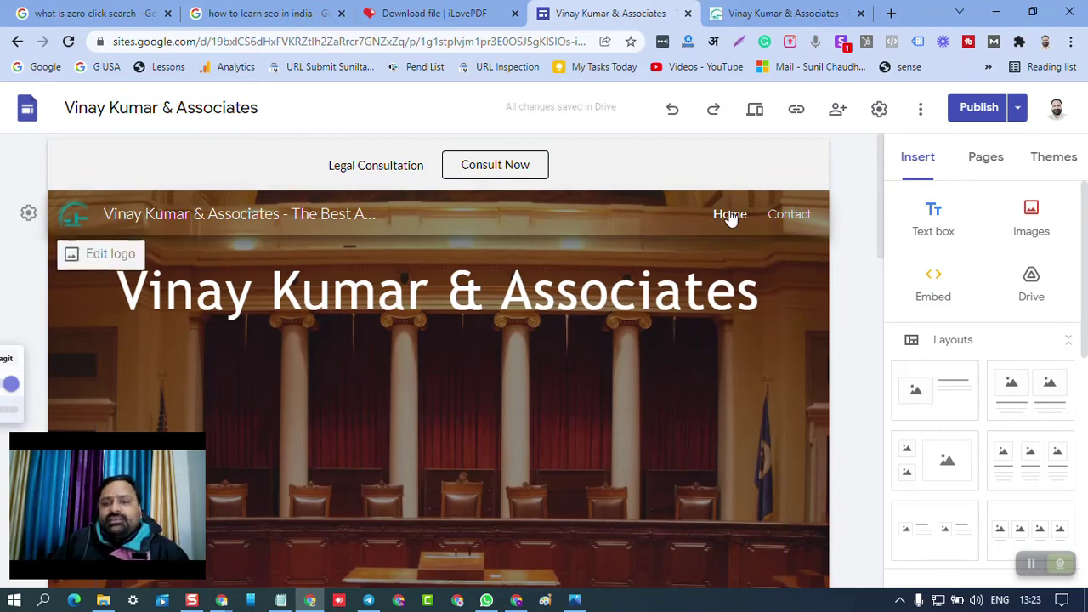
# Open the Contact page, select its header, and show the site's pages list
pyautogui.click(791, 216)
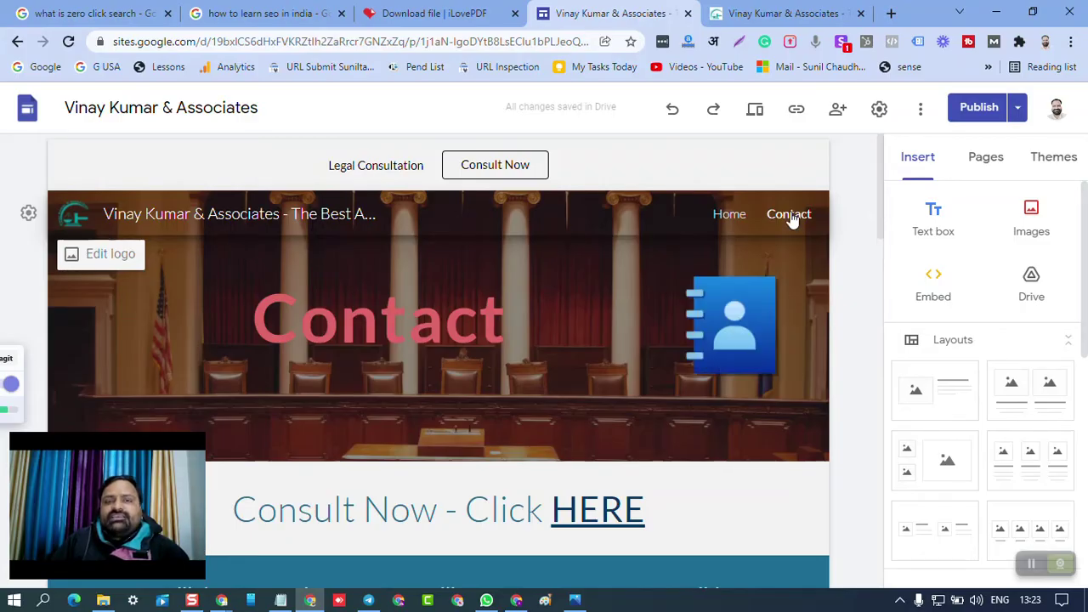
pyautogui.click(790, 218)
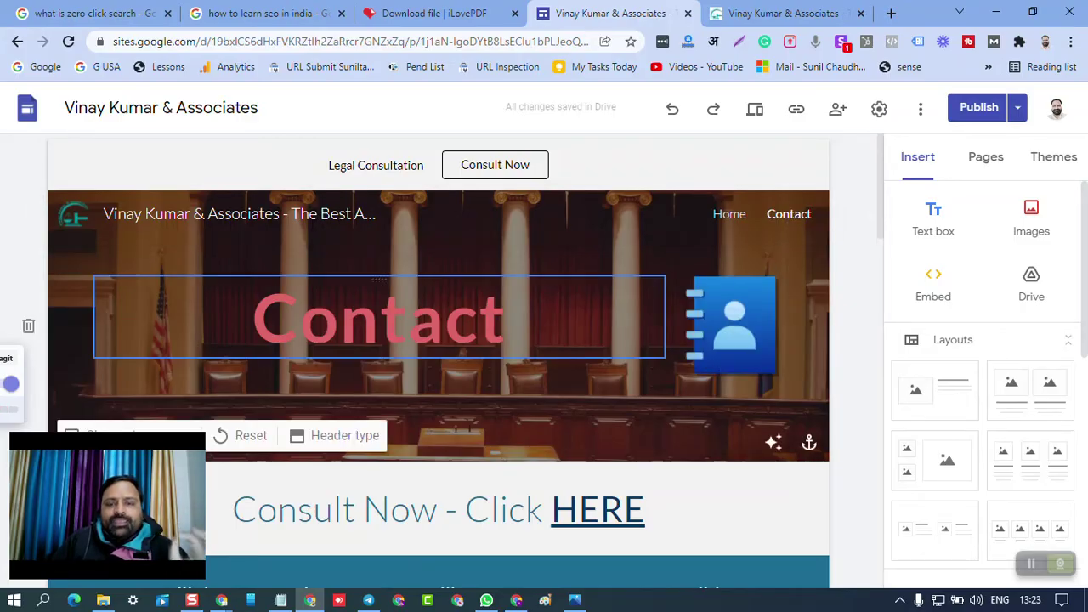
pyautogui.scroll(-2, 710, 384)
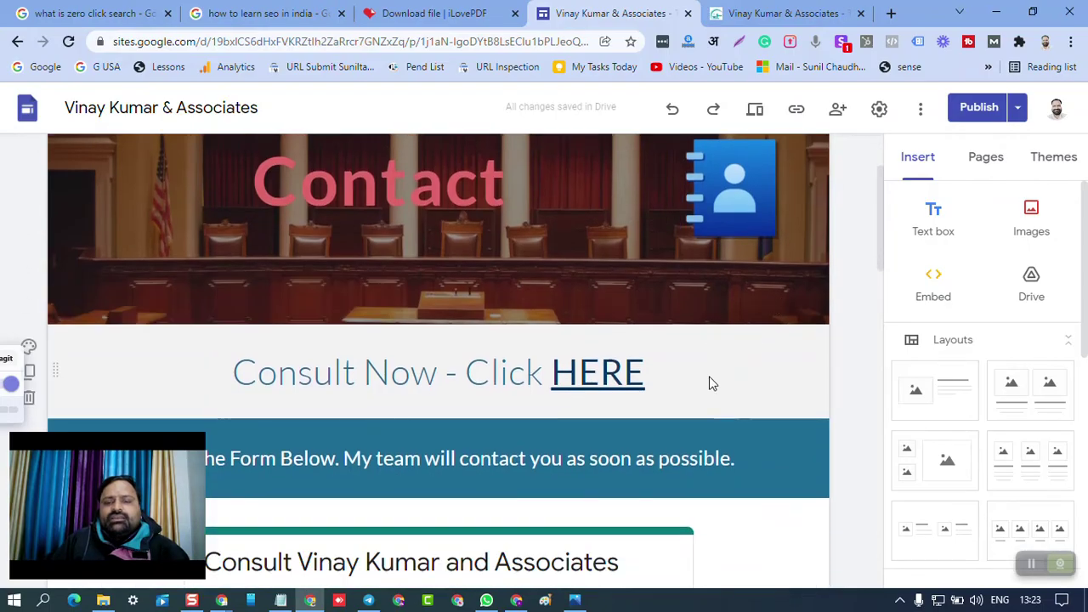
pyautogui.scroll(-3, 710, 383)
pyautogui.scroll(-4, 710, 386)
pyautogui.scroll(10, 710, 391)
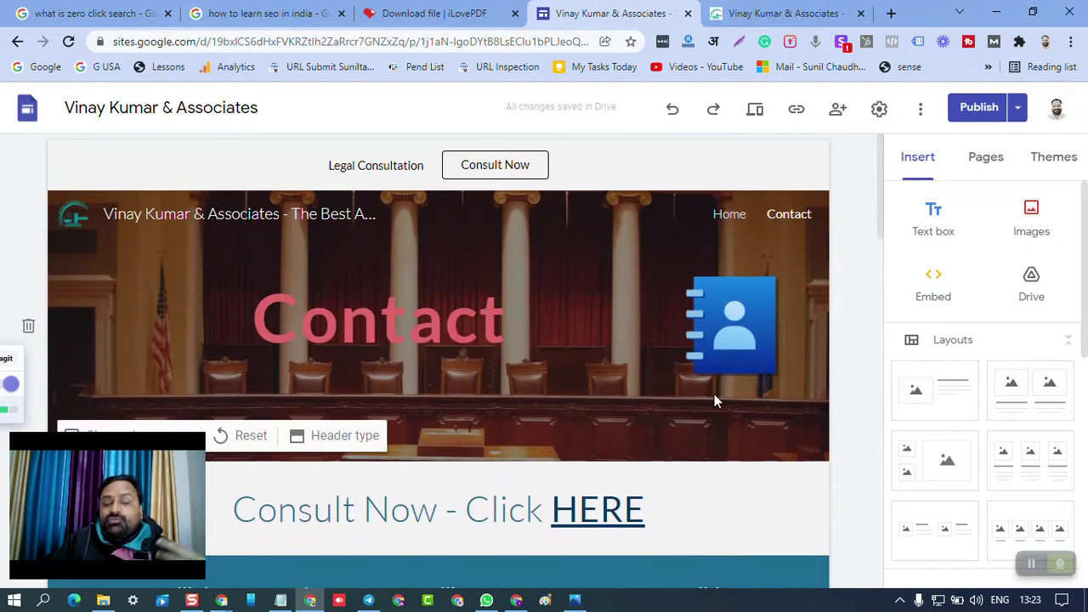
pyautogui.moveTo(729, 218)
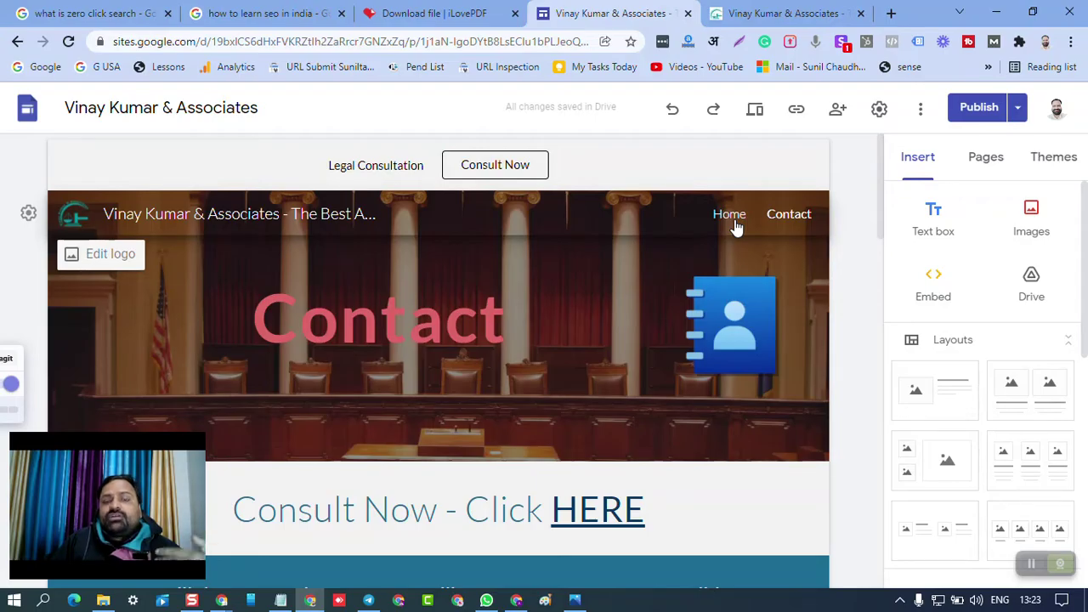
pyautogui.click(987, 163)
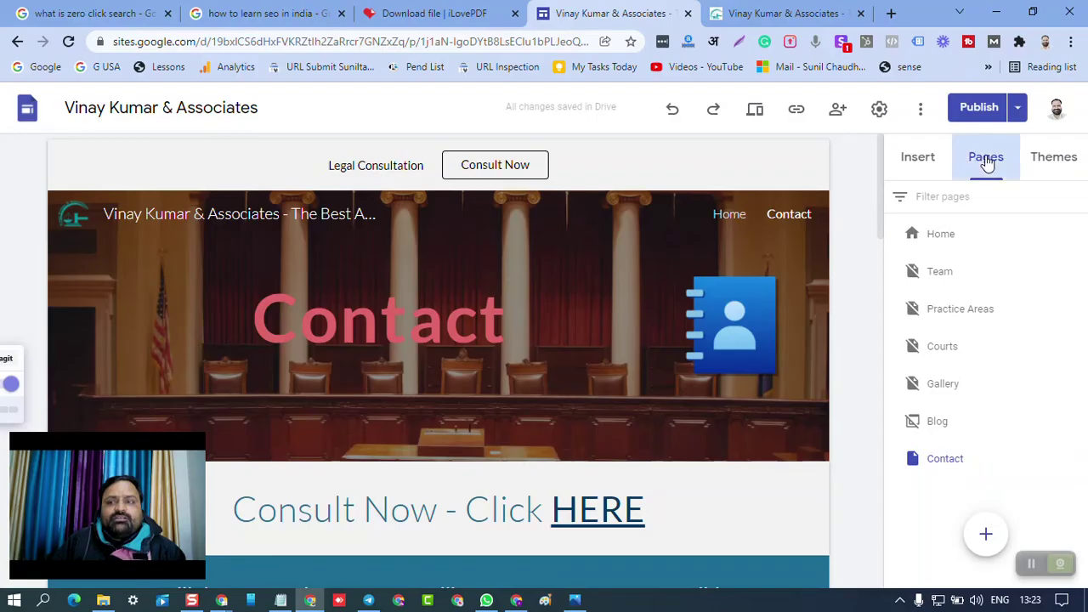
pyautogui.moveTo(977, 383)
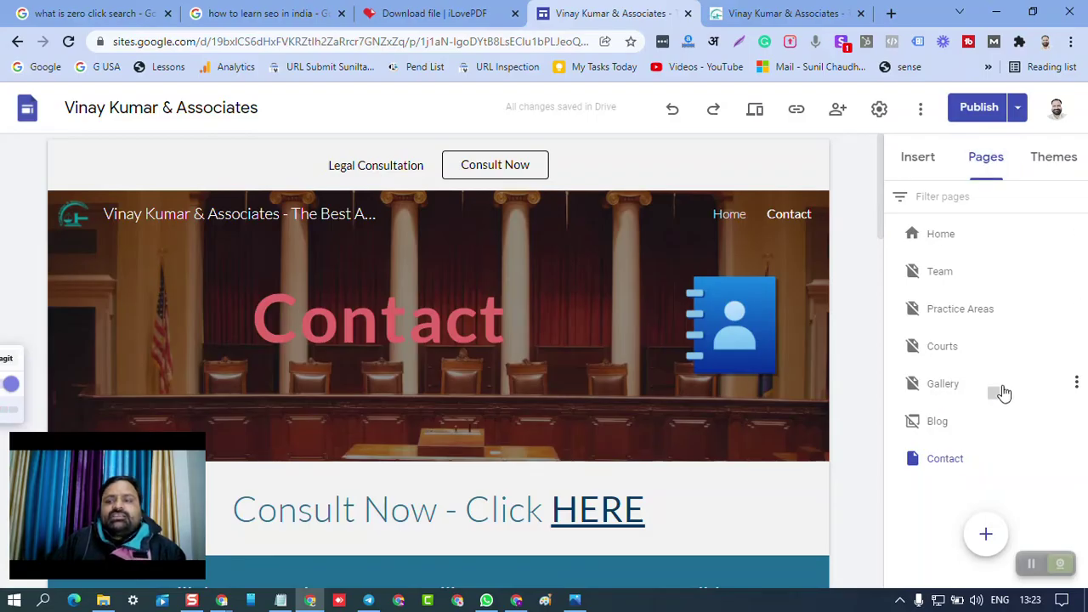
# Toggle Gallery's navigation visibility: show, hide, then show it again
pyautogui.click(1077, 384)
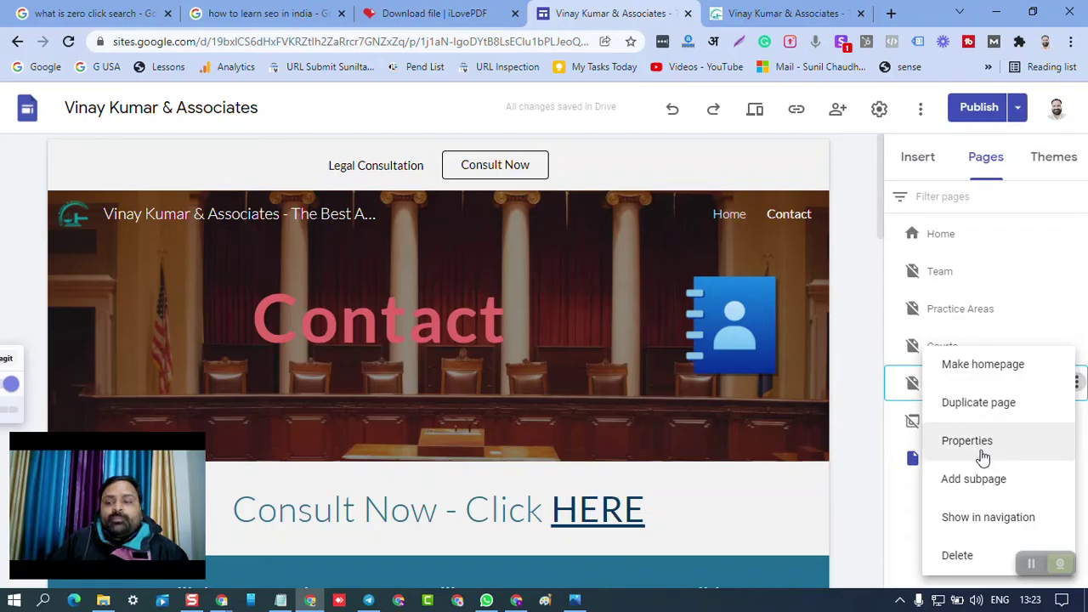
pyautogui.click(982, 522)
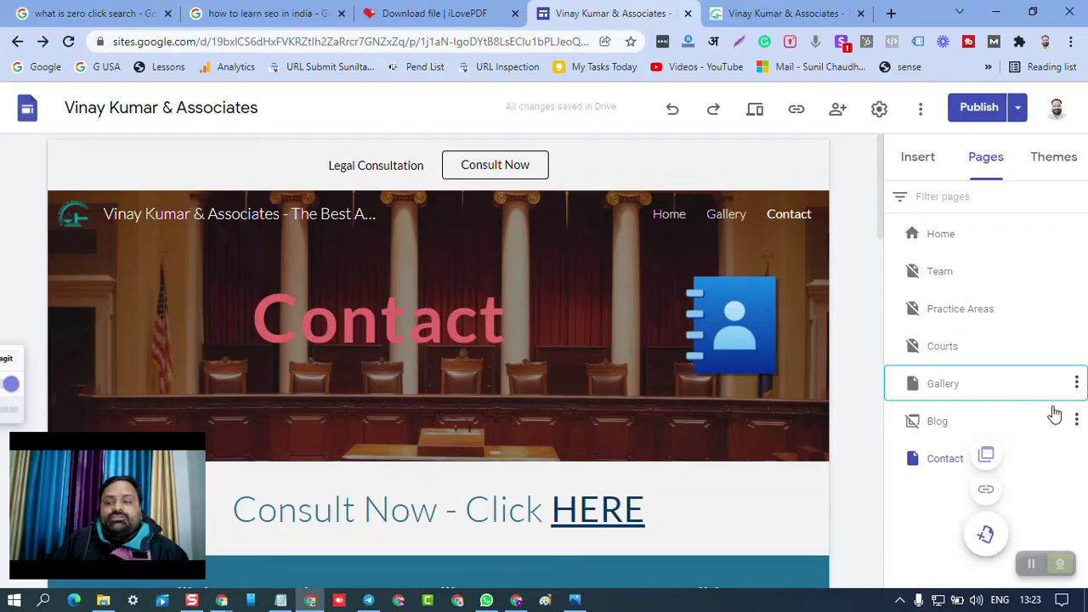
pyautogui.click(1077, 383)
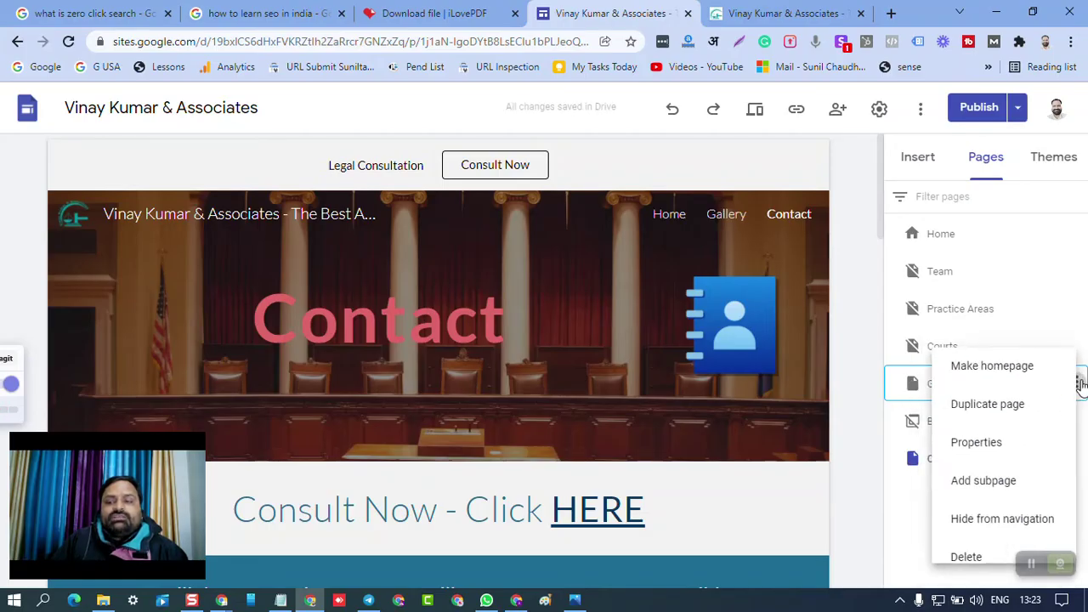
pyautogui.click(986, 518)
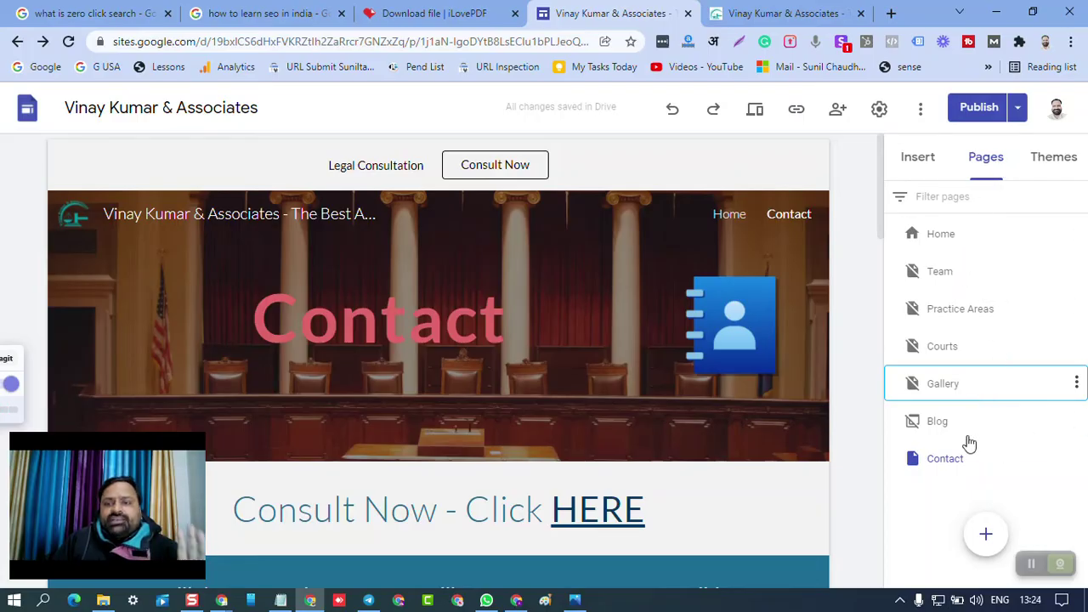
pyautogui.moveTo(733, 326)
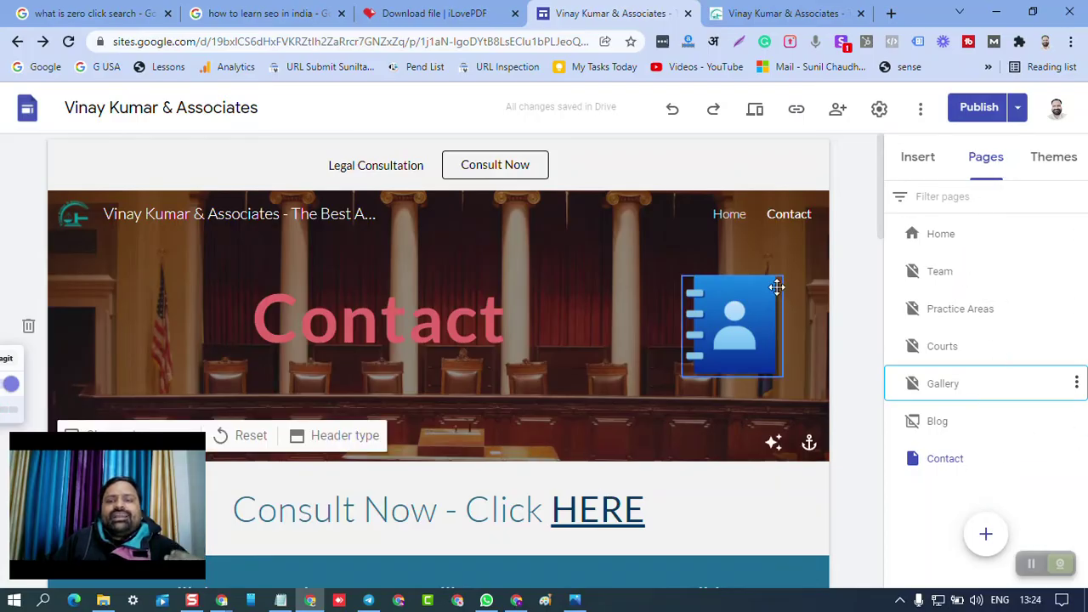
pyautogui.click(806, 216)
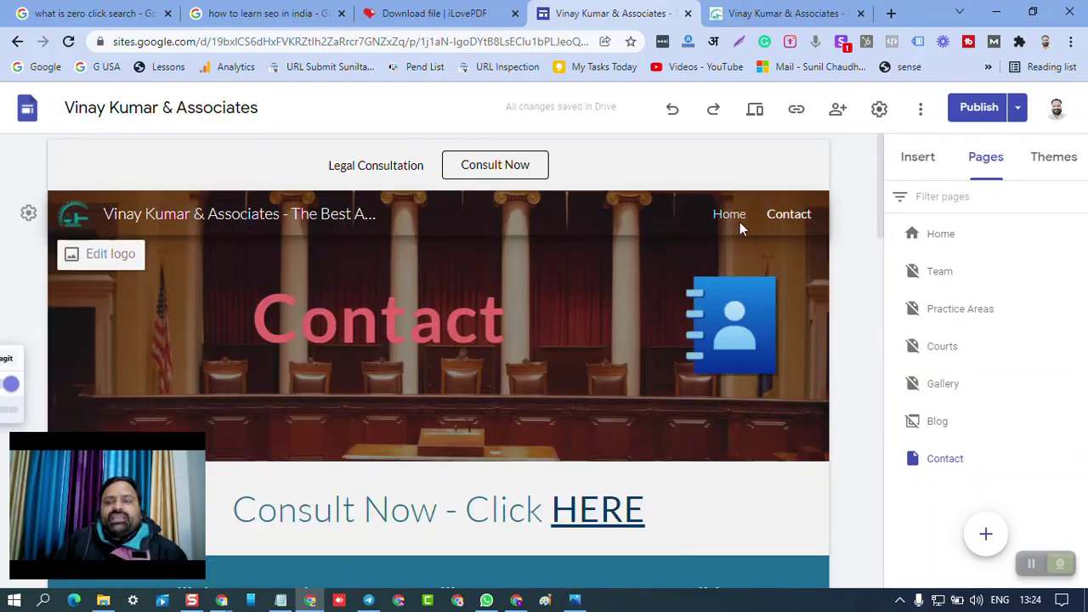
pyautogui.click(1075, 383)
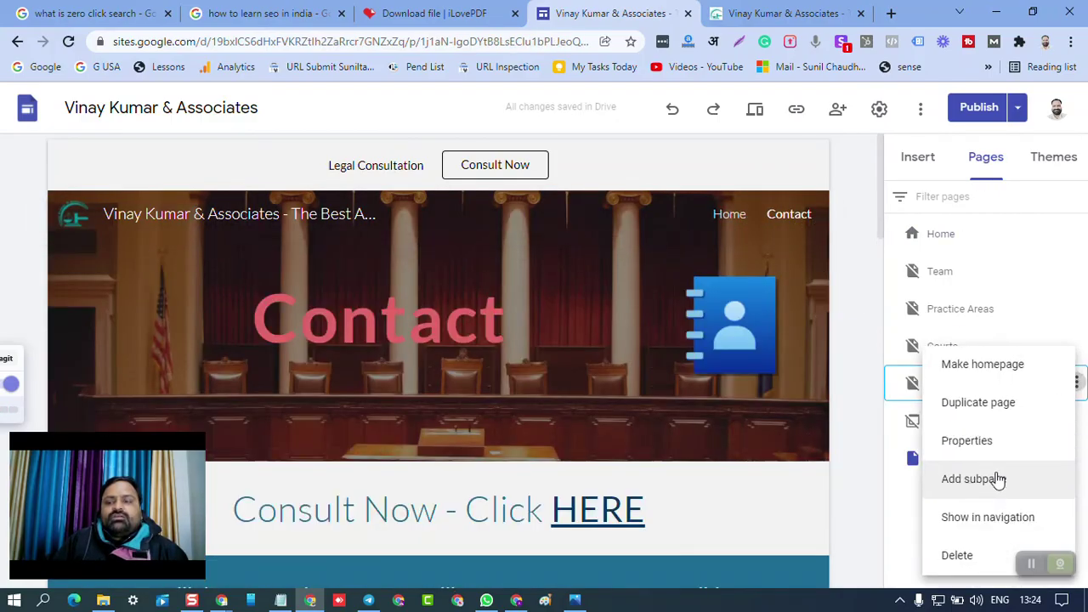
pyautogui.click(988, 522)
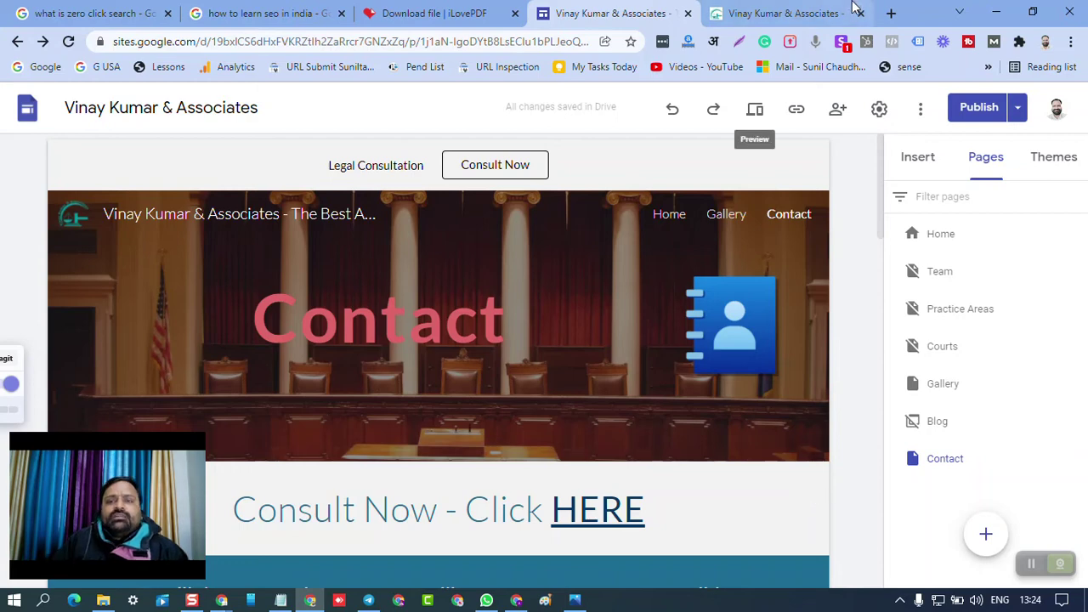
# Close the editor and published site tabs, then load sites.google.com in a new tab
pyautogui.click(687, 14)
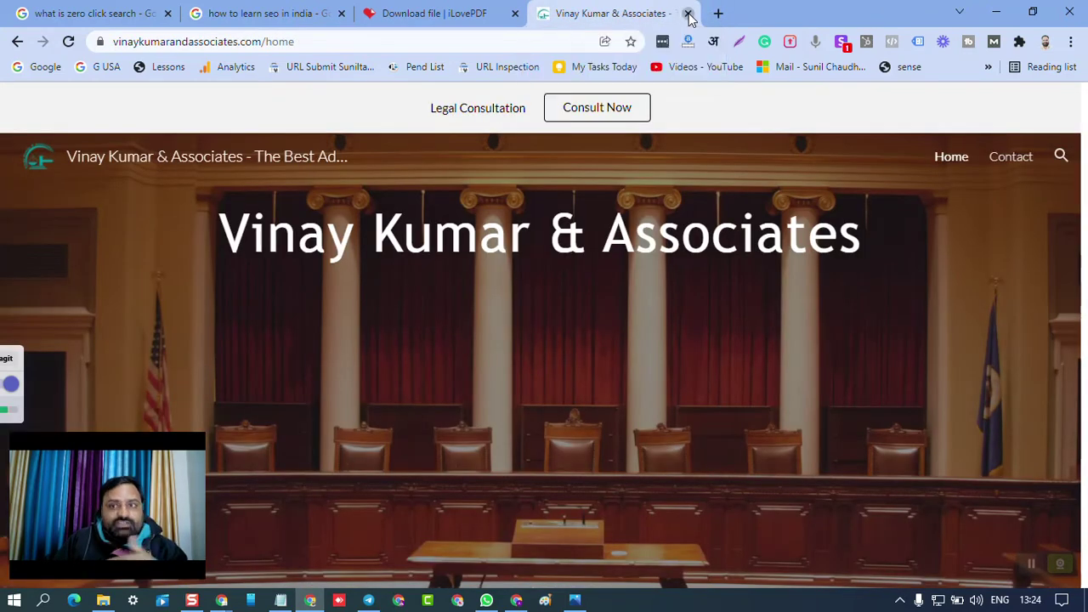
pyautogui.click(687, 14)
pyautogui.click(596, 13)
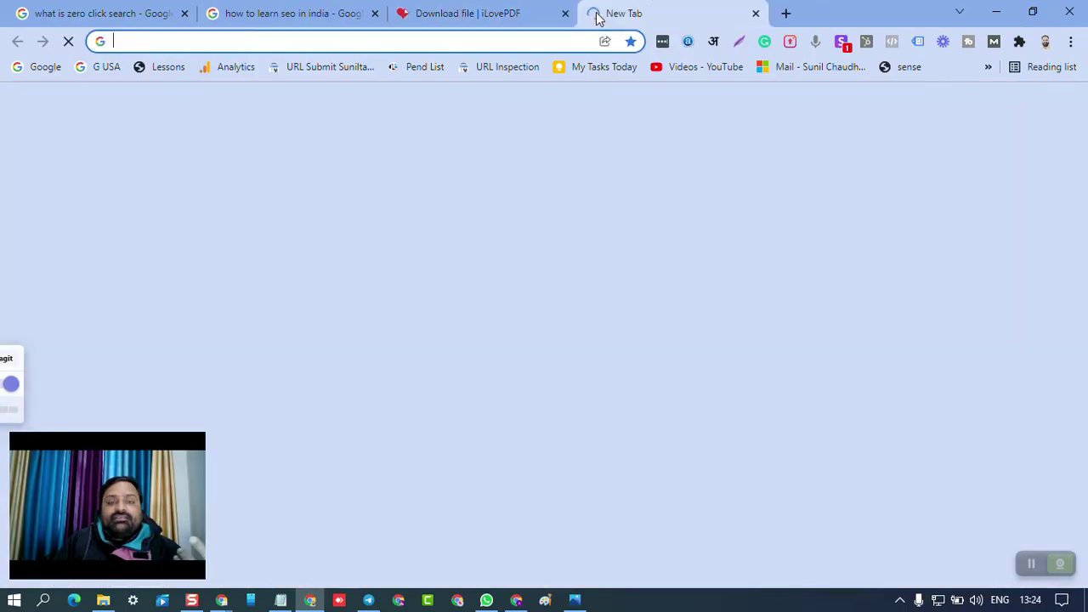
pyautogui.click(496, 41)
pyautogui.write('sites')
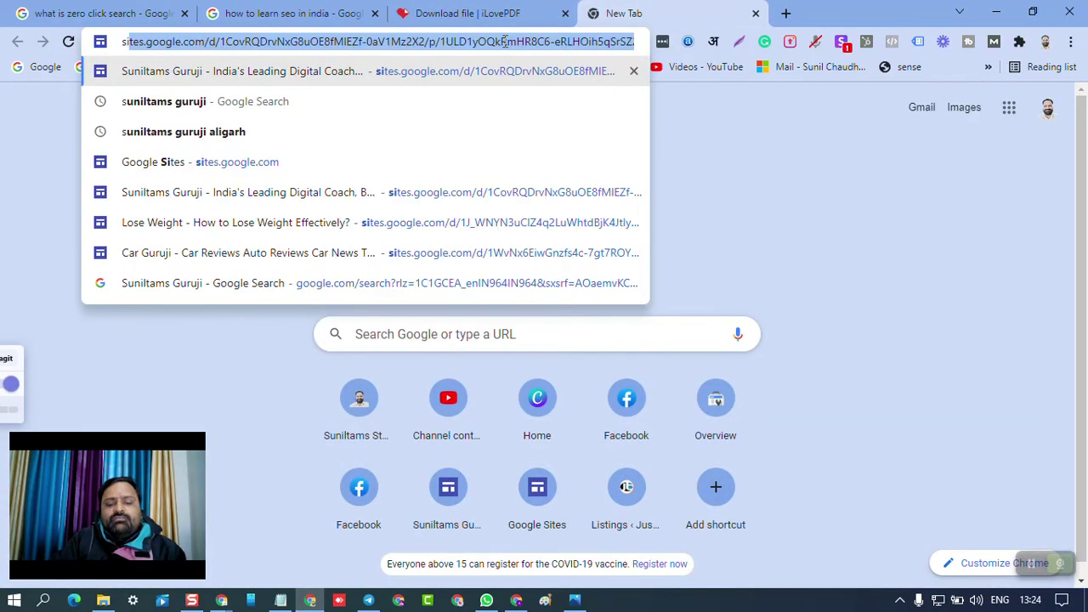
pyautogui.write('.google')
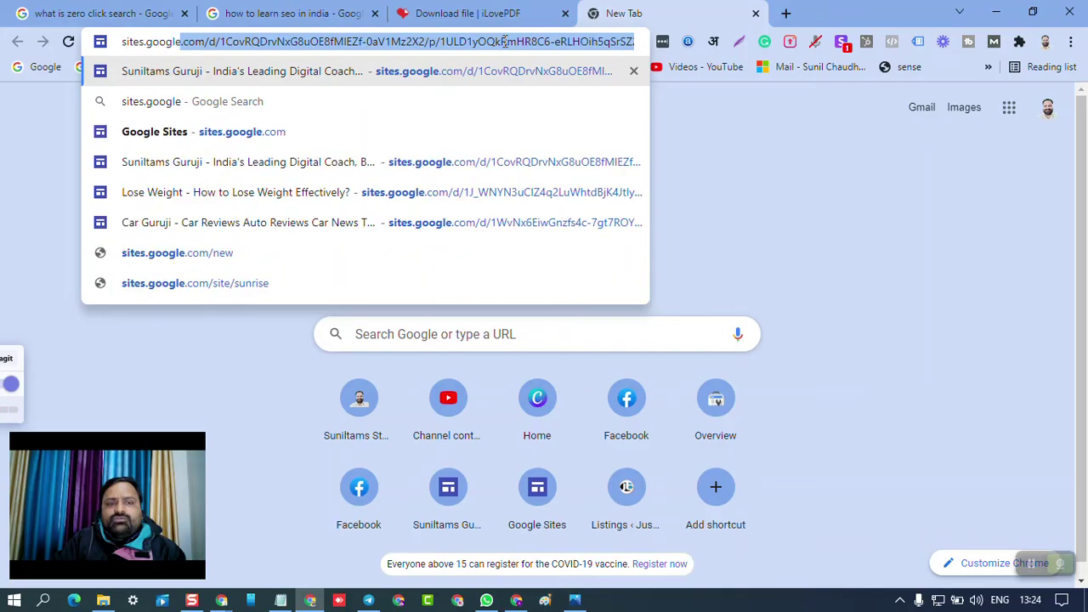
pyautogui.write('.com')
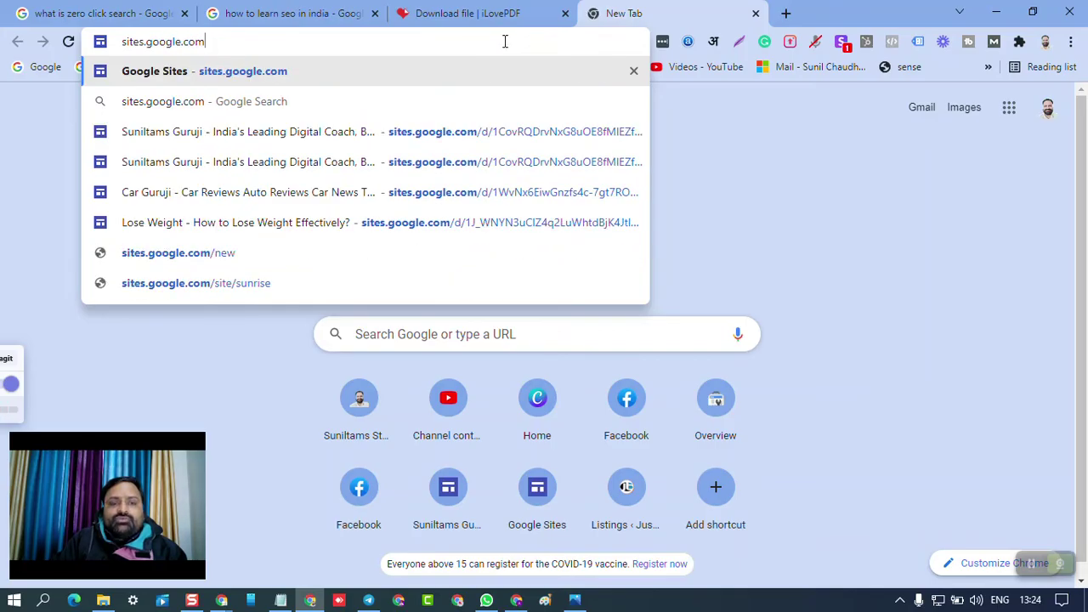
pyautogui.press('Return')
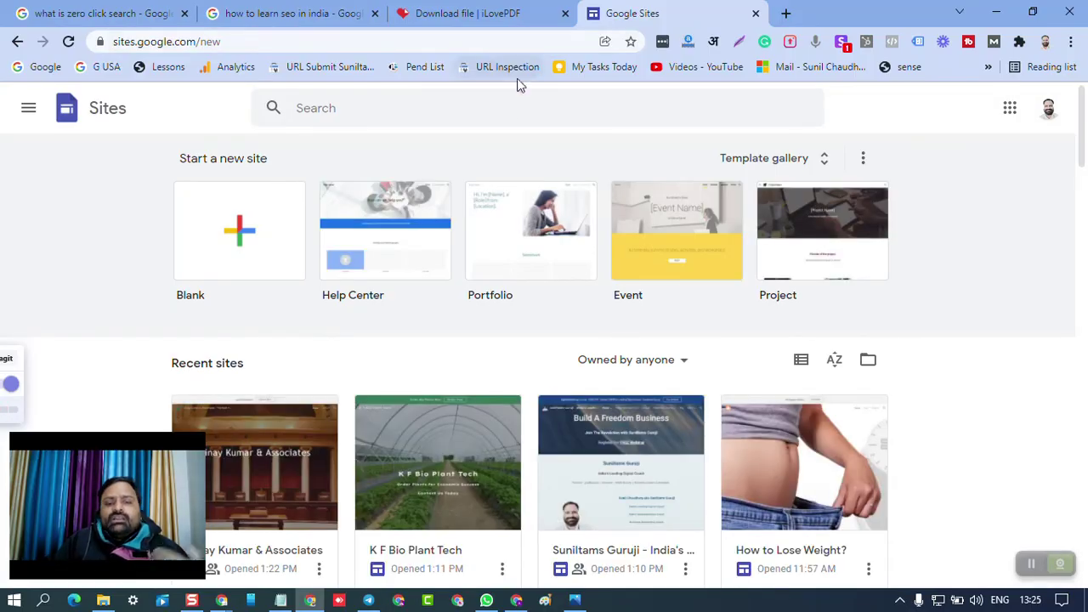
# Scroll Recent sites and reopen the Vinay Kumar & Associates site
pyautogui.scroll(-2, 403, 426)
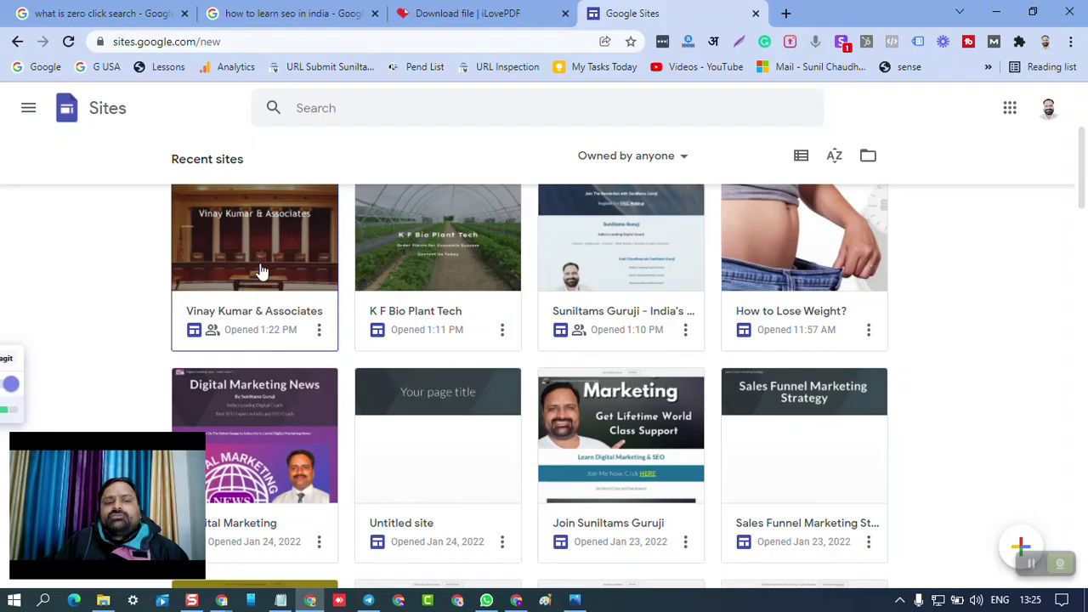
pyautogui.scroll(1, 251, 298)
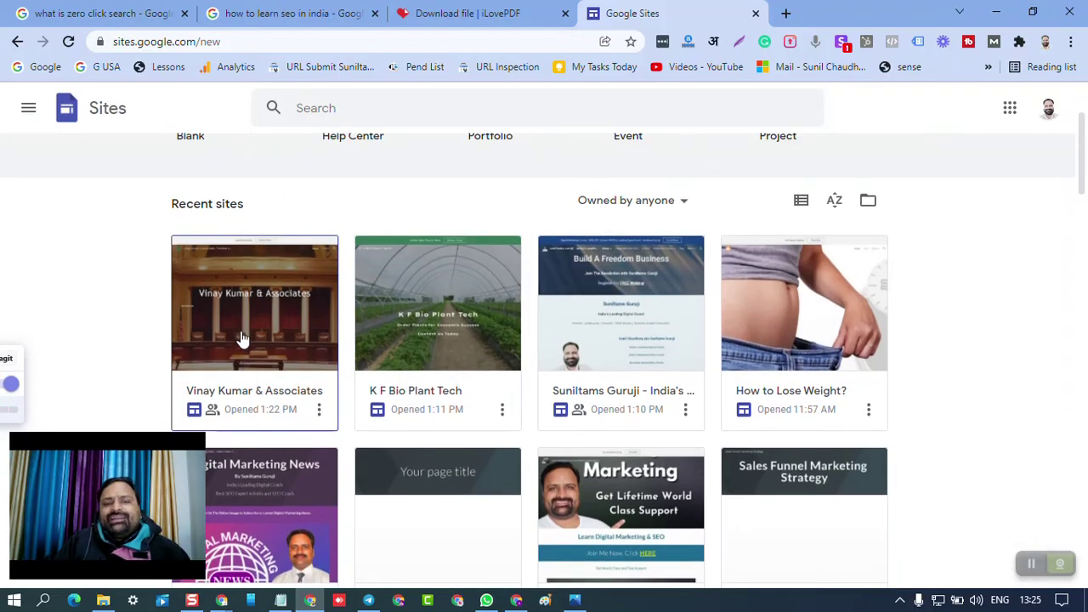
pyautogui.click(246, 319)
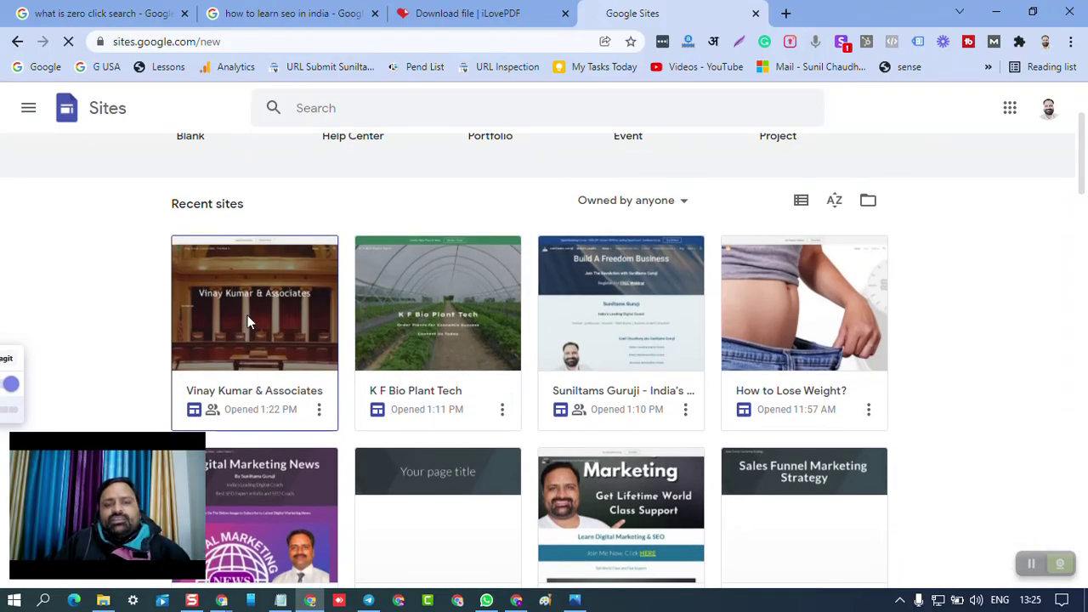